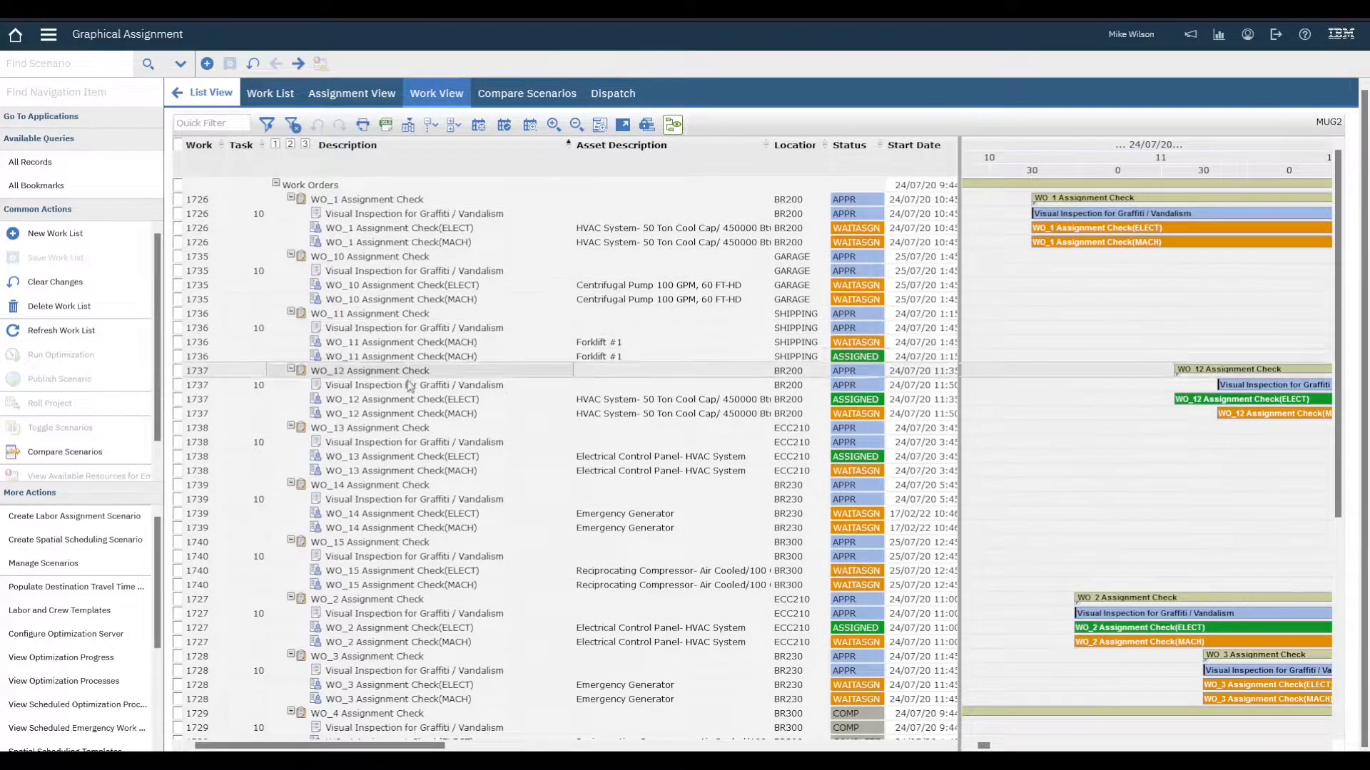
# Examine the WO_1 work order's task, its ELECT and MACH assignments, and their bars in the Gantt chart
pyautogui.click(350, 202)
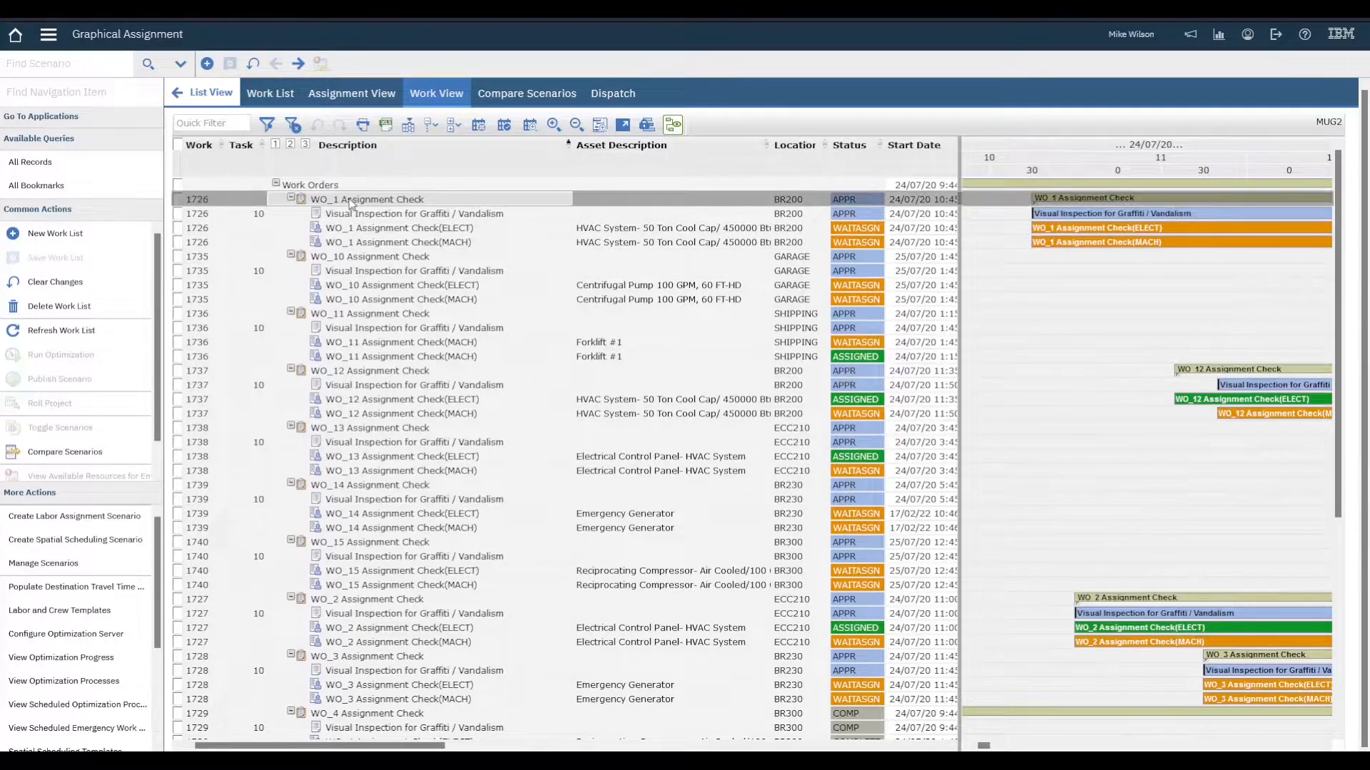
pyautogui.click(390, 215)
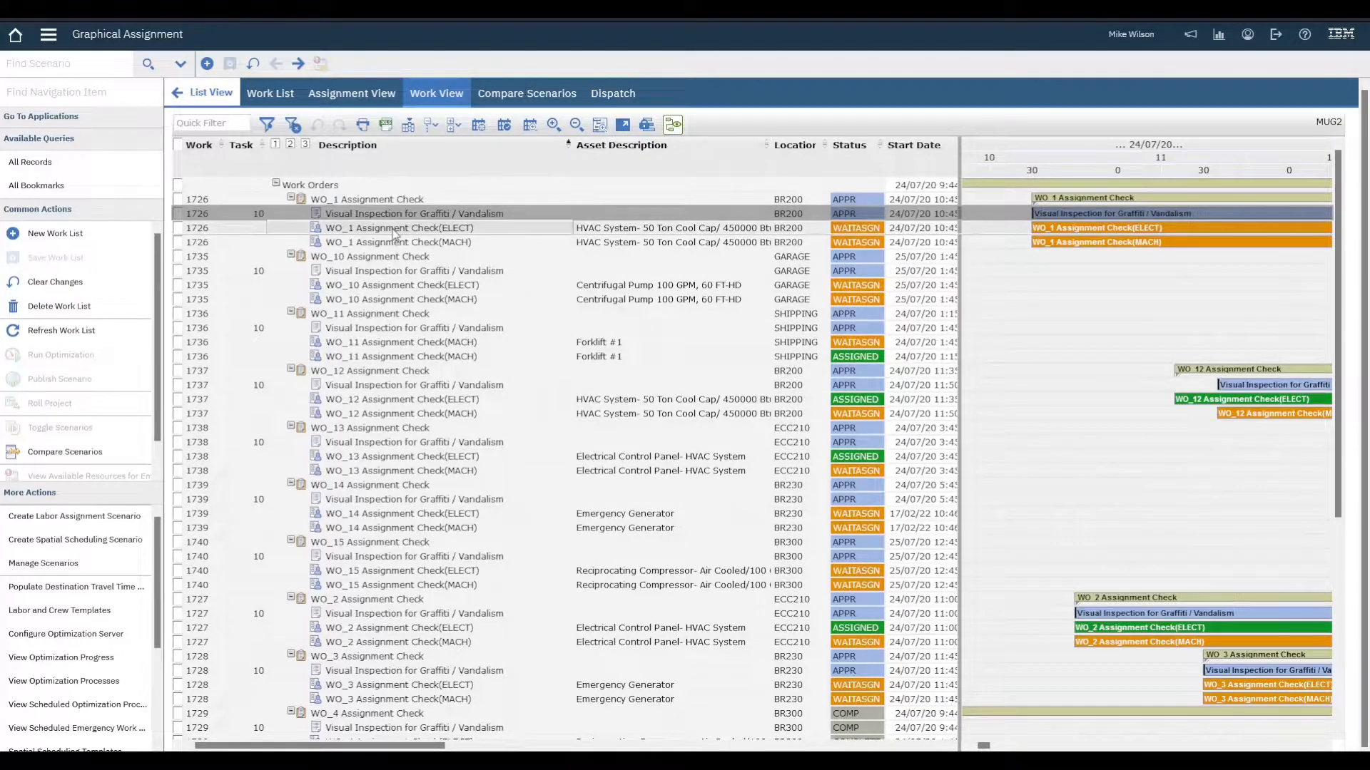
pyautogui.click(397, 241)
pyautogui.click(396, 229)
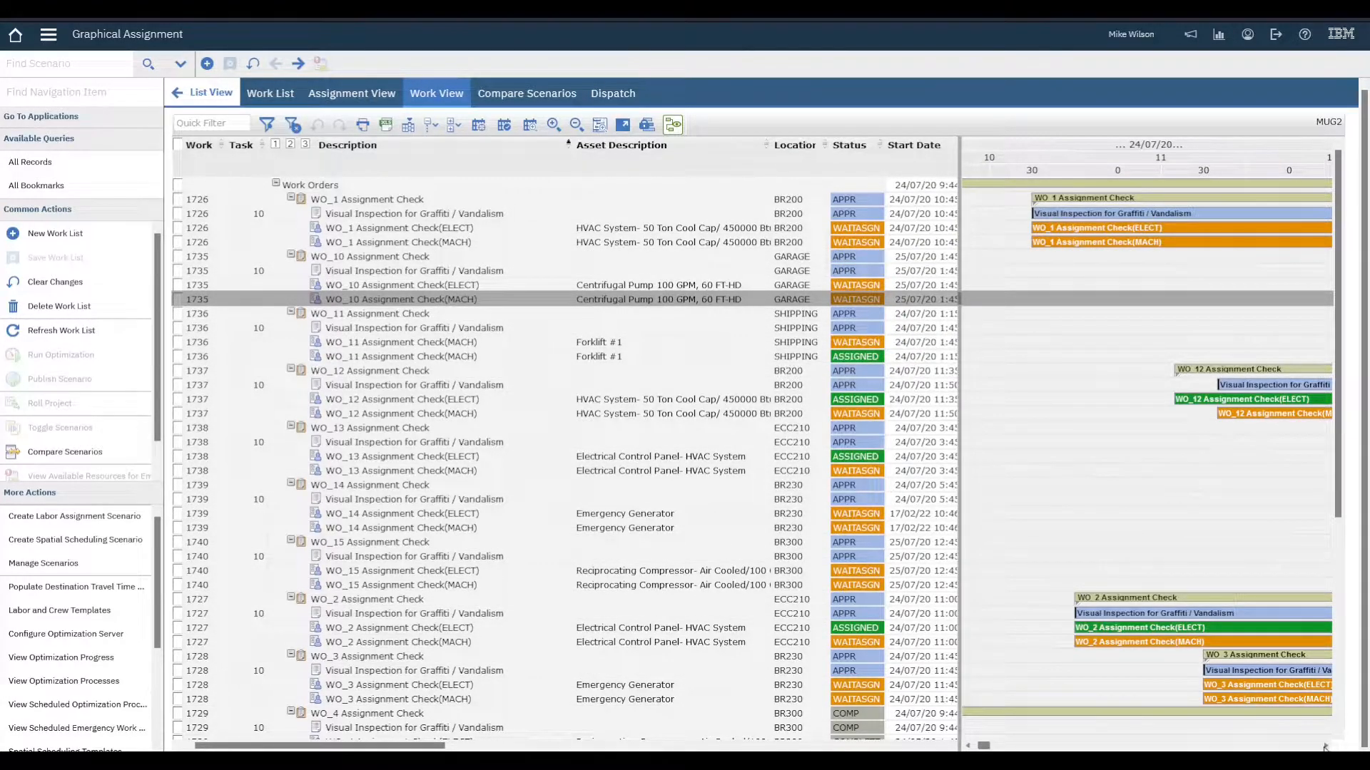
pyautogui.hscroll(2, 1114, 326)
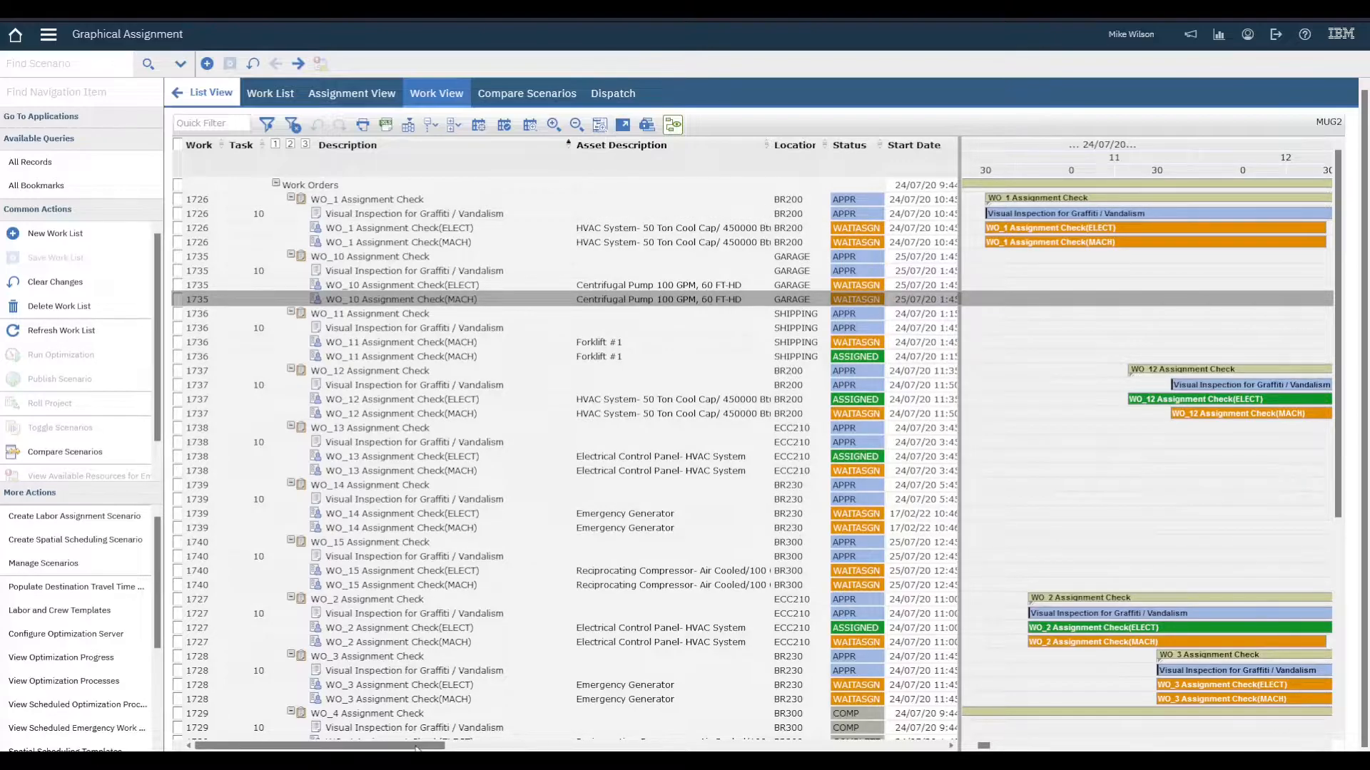
# Review the columns available for the work view, and sort the work orders by Asset Description
pyautogui.click(409, 129)
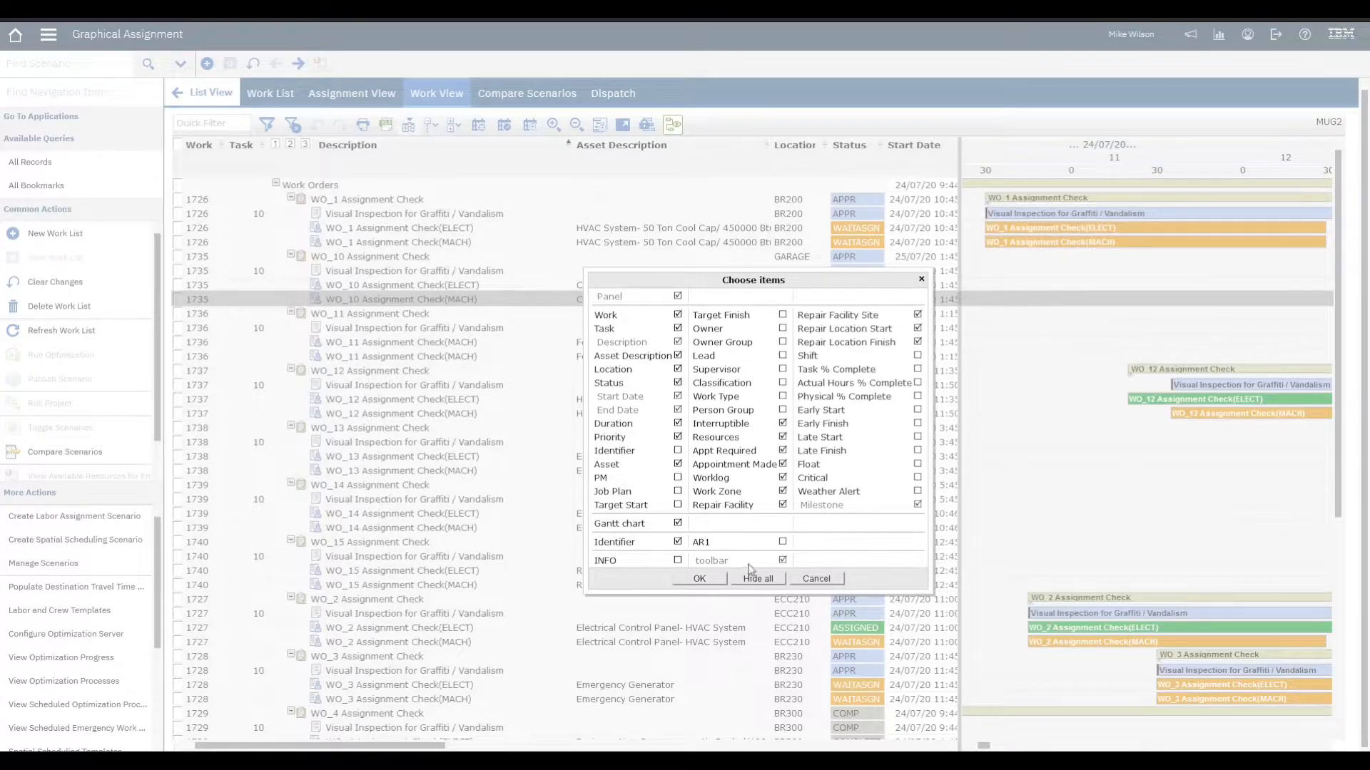
pyautogui.click(816, 578)
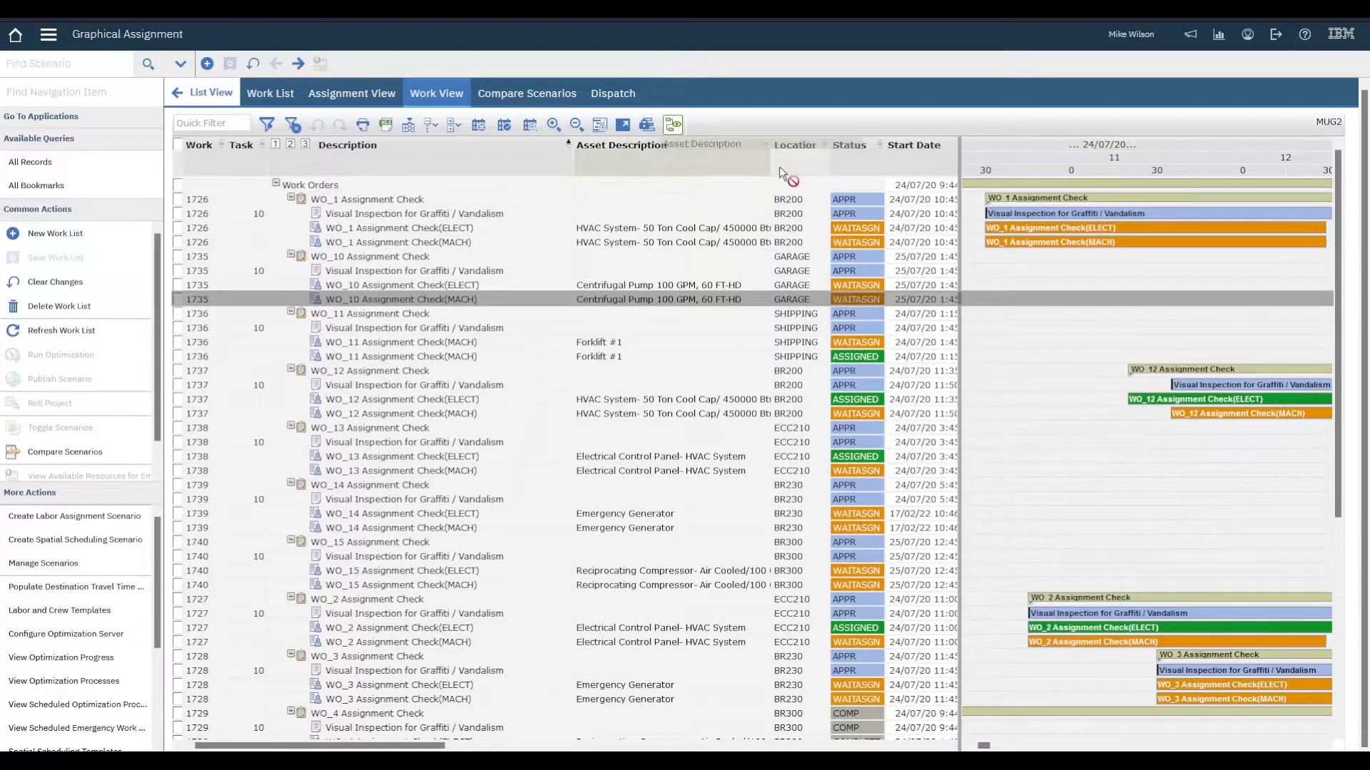
pyautogui.moveTo(768, 167)
pyautogui.mouseDown()
pyautogui.moveTo(591, 168)
pyautogui.moveTo(792, 159)
pyautogui.mouseUp()
pyautogui.click(655, 163)
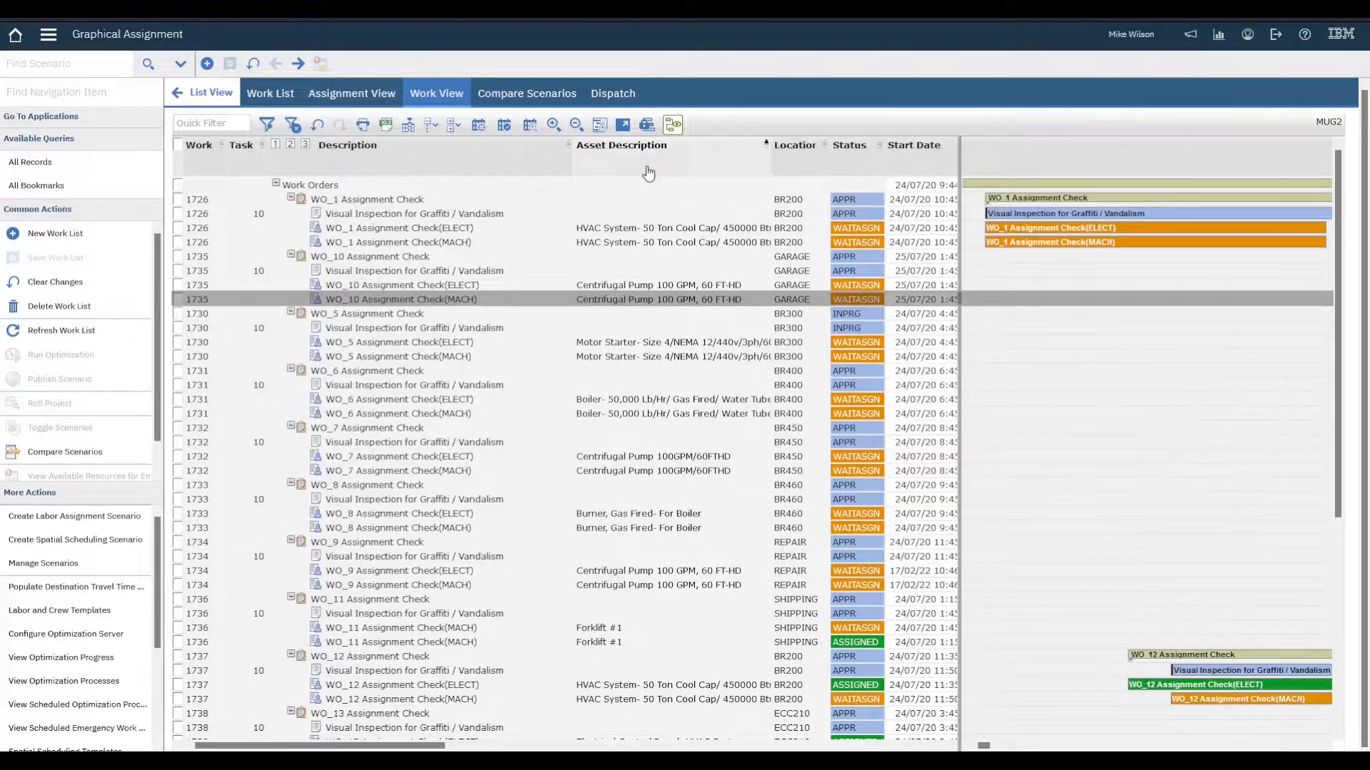
# Open the default Gantt view settings, filter the work properties by "asset", and expand the ASSETDESC property's details
pyautogui.scroll(-3, 121, 592)
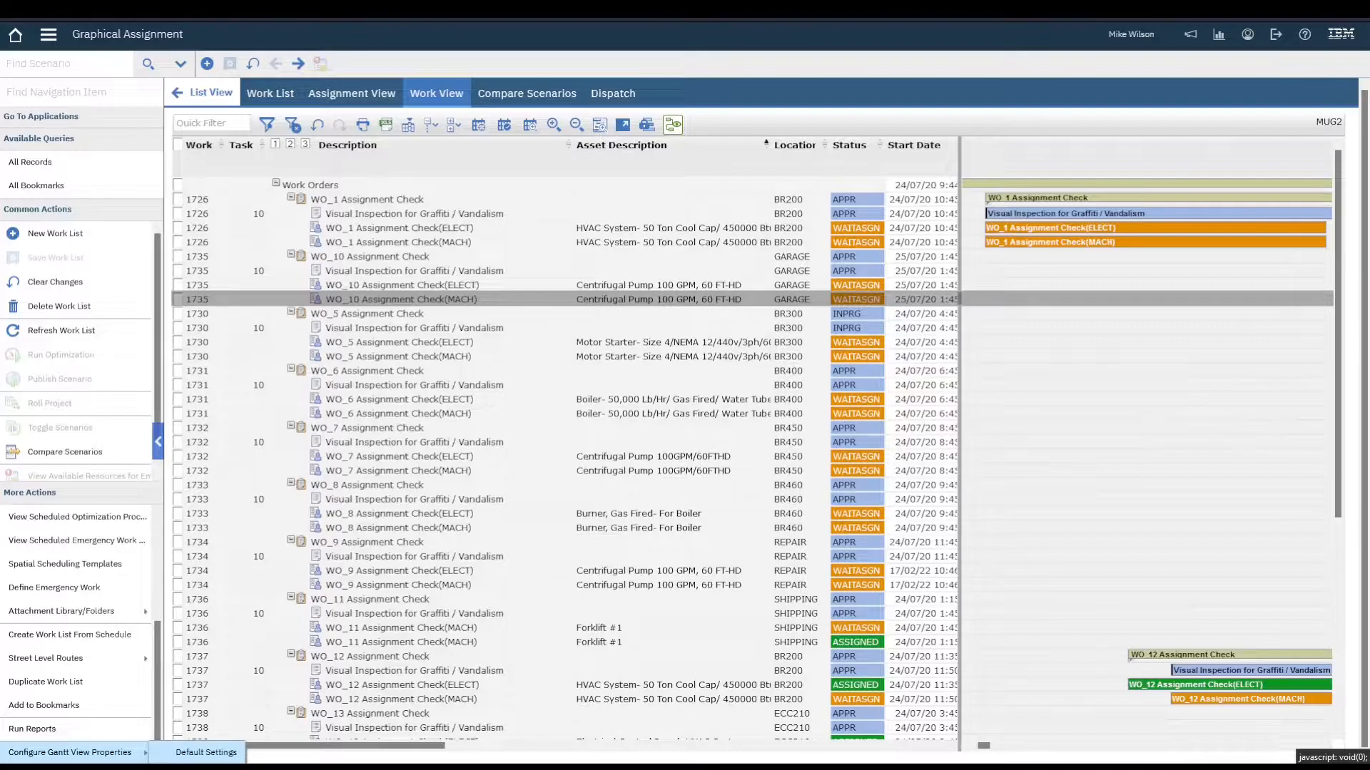
pyautogui.click(206, 753)
pyautogui.click(472, 149)
pyautogui.click(464, 184)
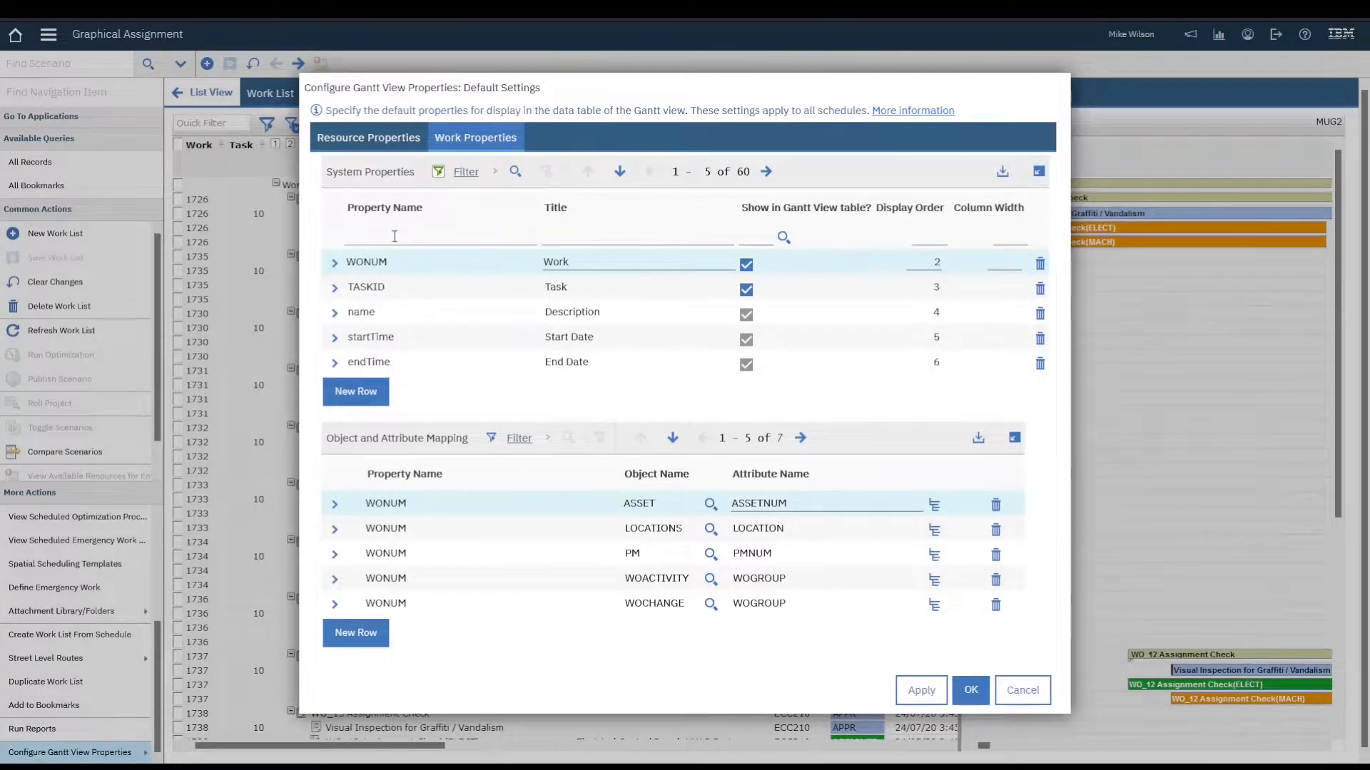
pyautogui.write('asset')
pyautogui.press('Return')
pyautogui.doubleClick(374, 325)
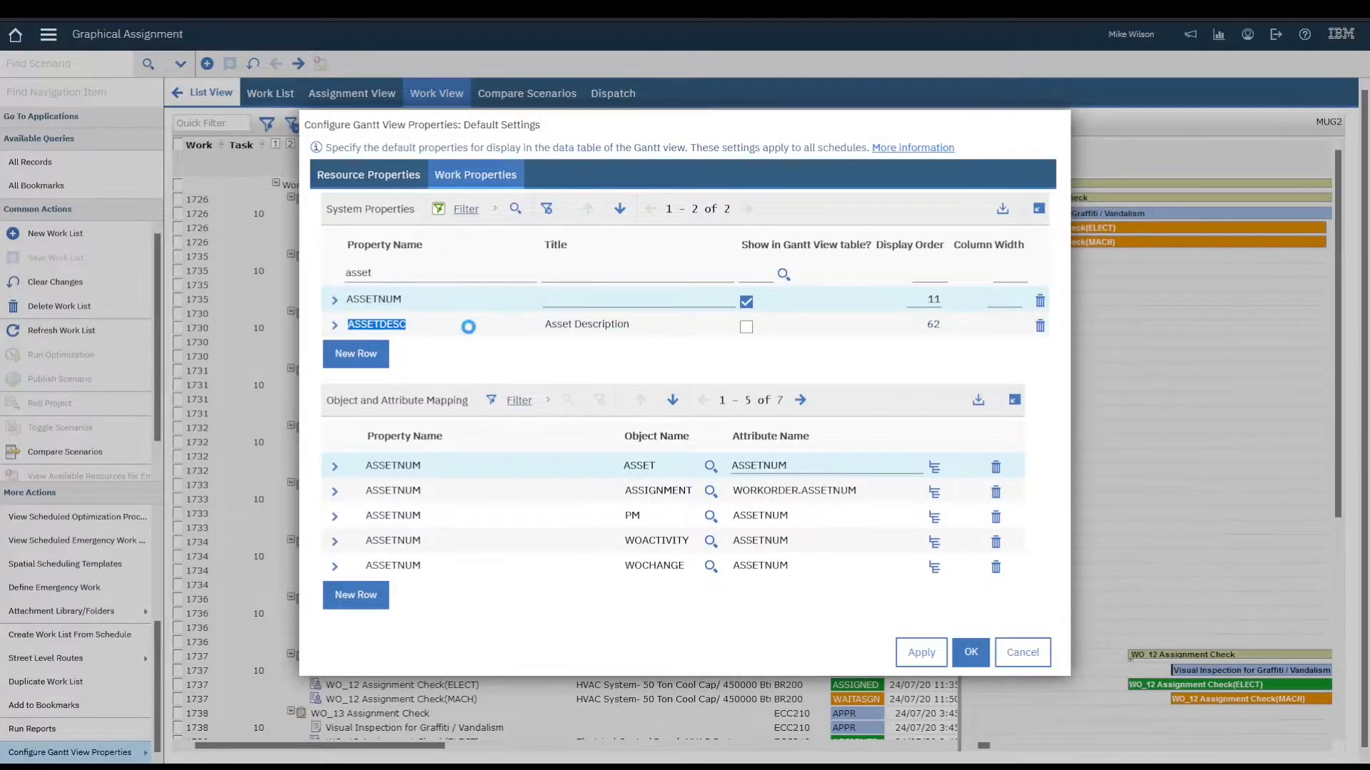
pyautogui.click(333, 362)
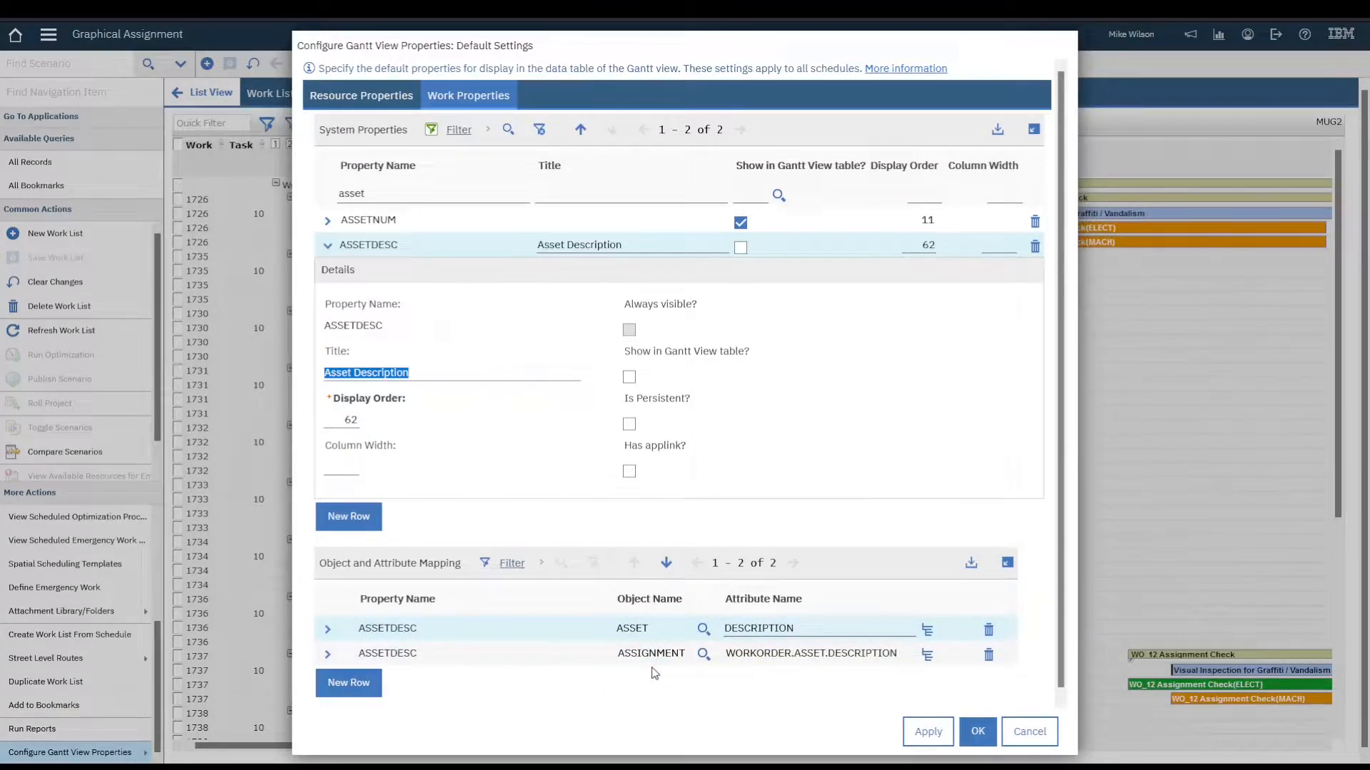
# Examine the object and attribute mappings of ASSETDESC for the ASSET and ASSIGNMENT objects
pyautogui.doubleClick(650, 630)
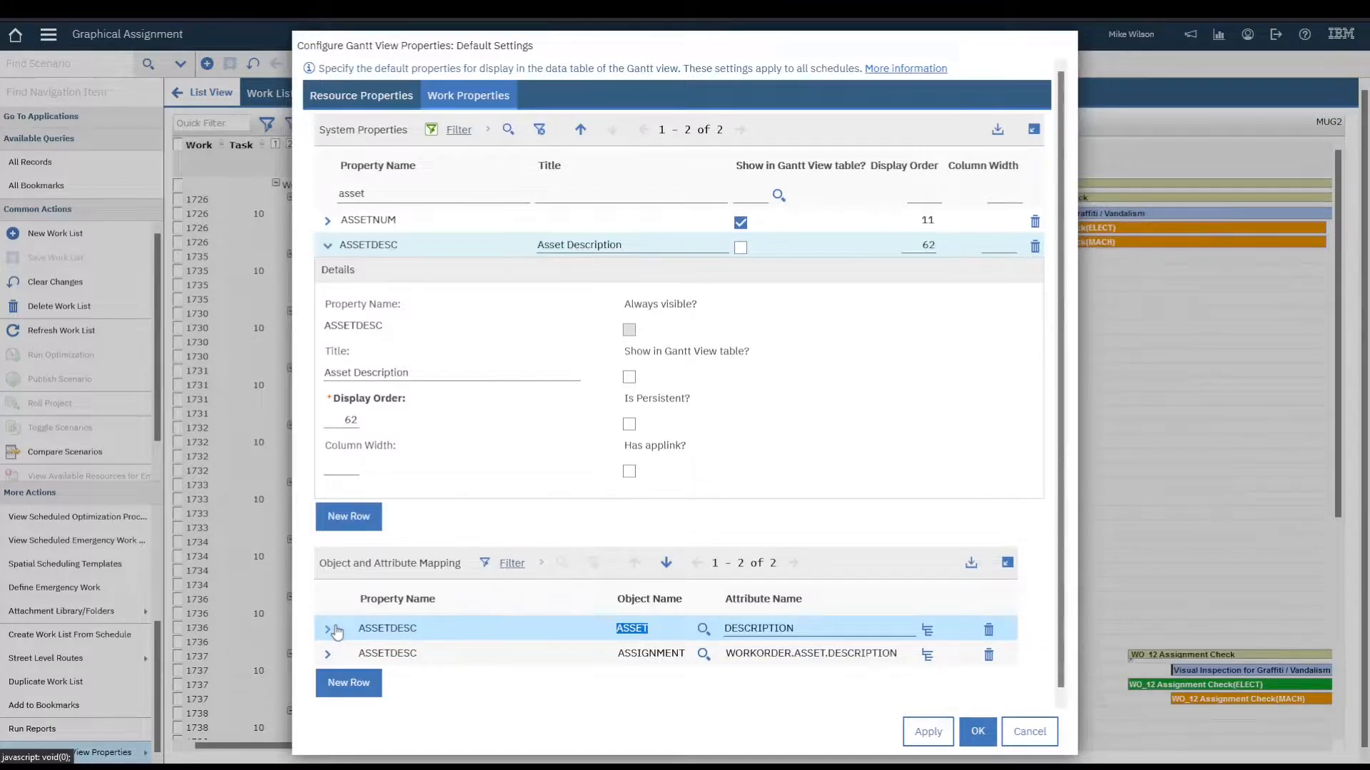
pyautogui.moveTo(402, 46); pyautogui.dragTo(838, 41)
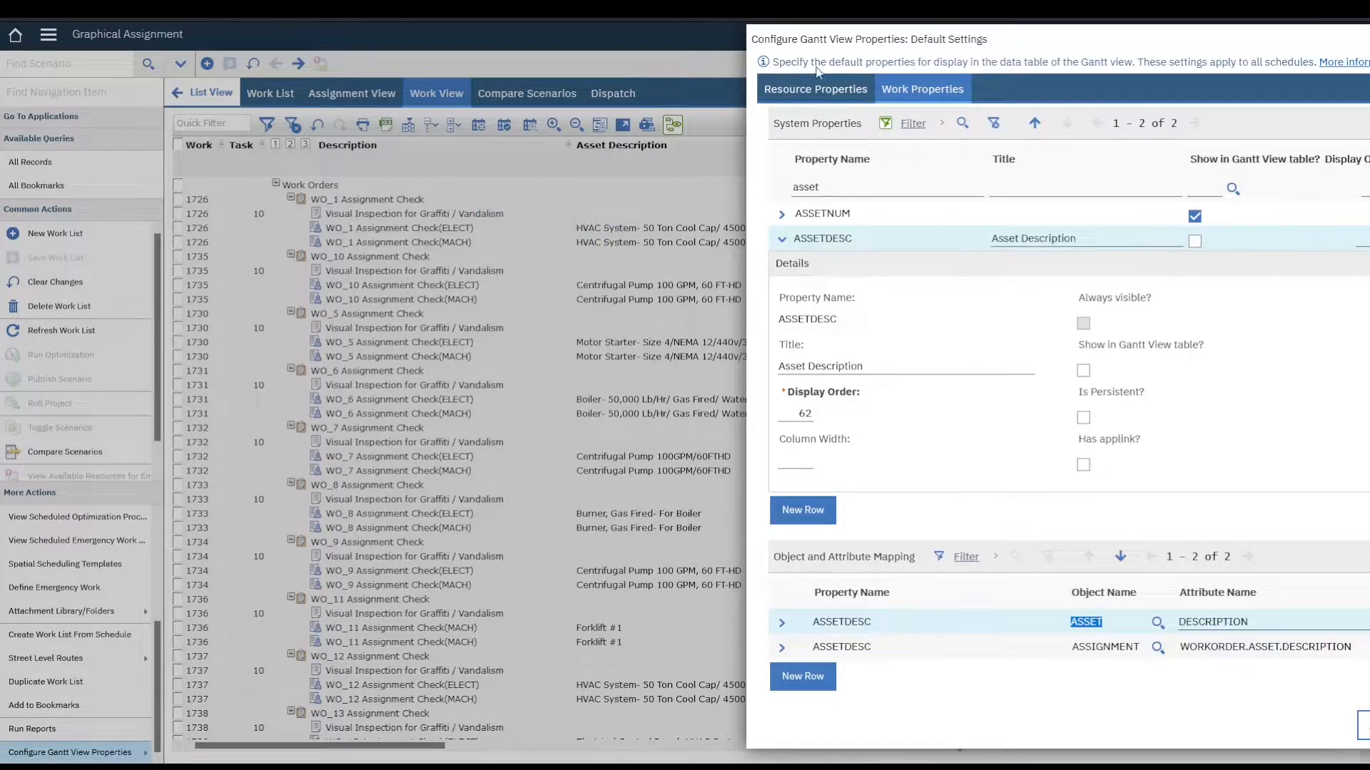
pyautogui.moveTo(828, 43); pyautogui.dragTo(681, 40)
pyautogui.moveTo(889, 37); pyautogui.dragTo(772, 37)
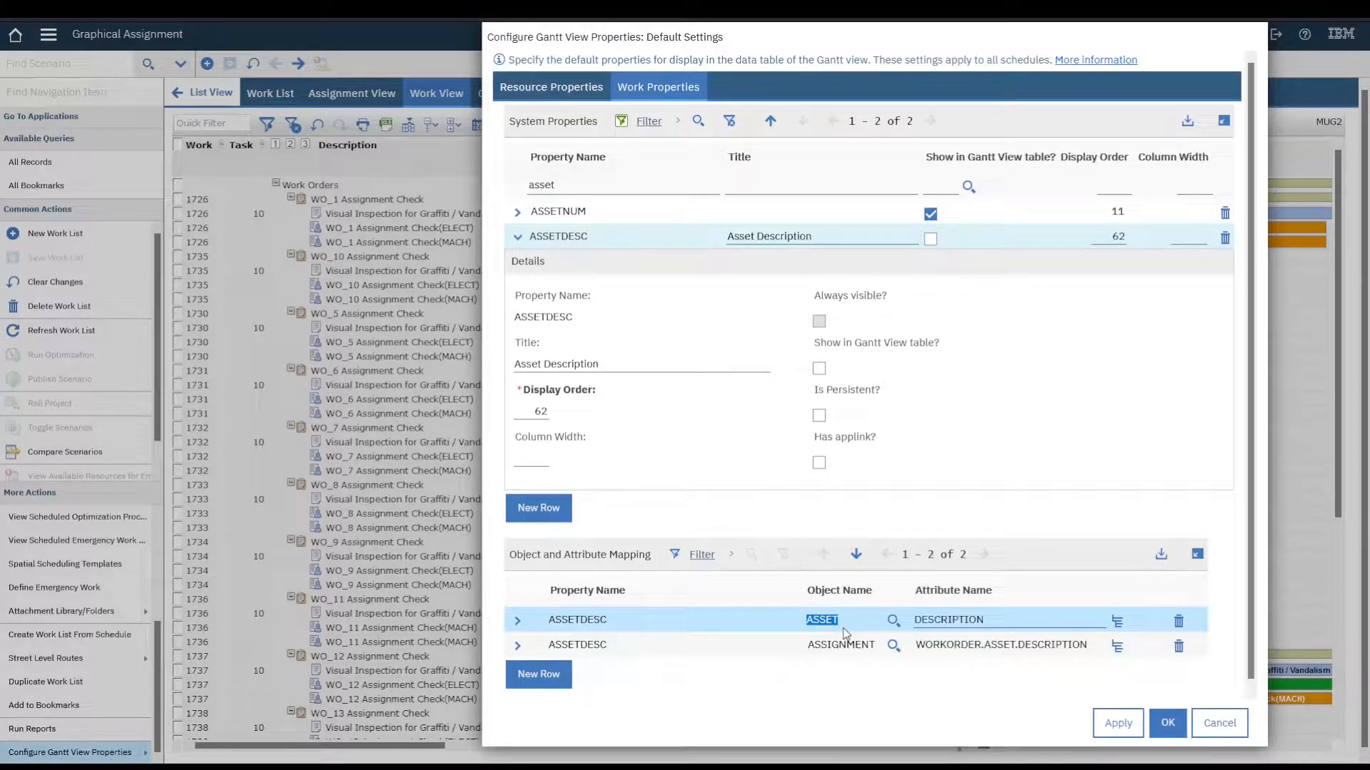
pyautogui.click(988, 621)
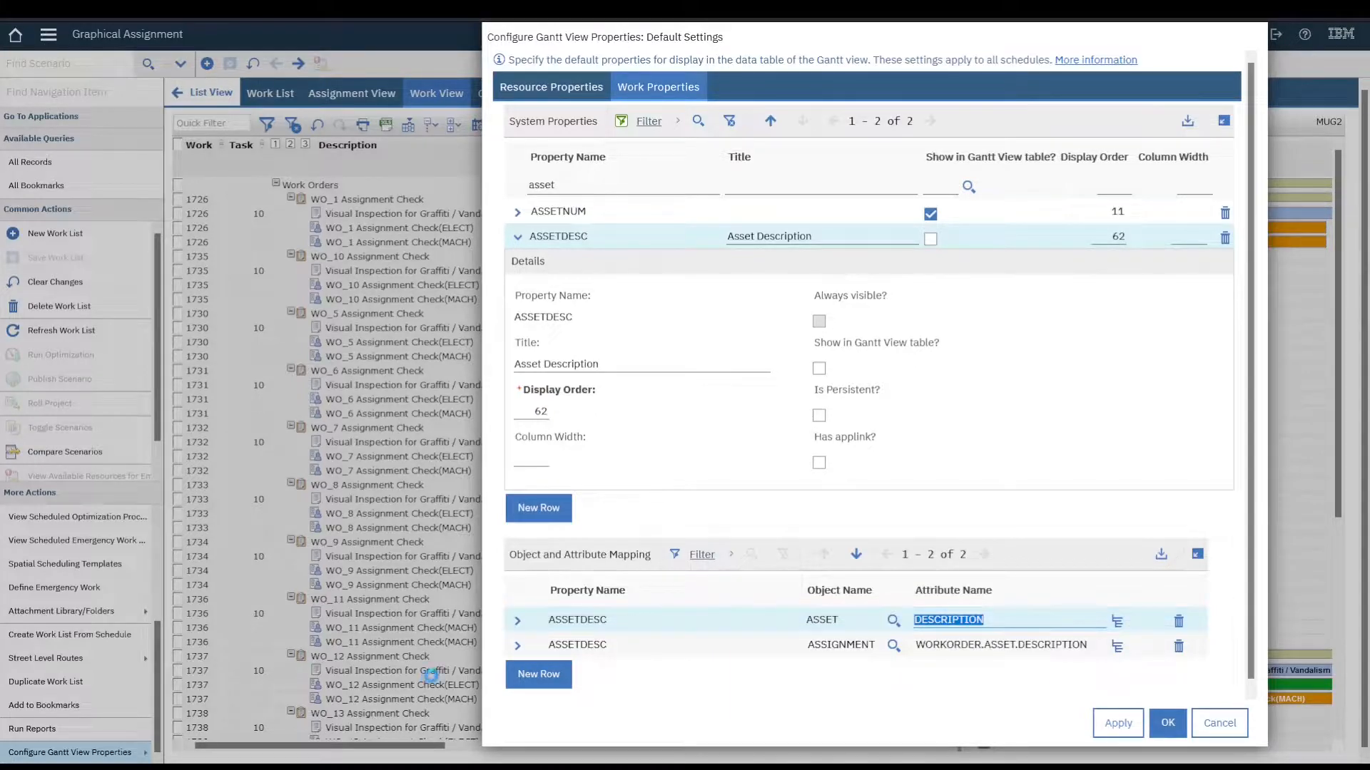
pyautogui.click(518, 645)
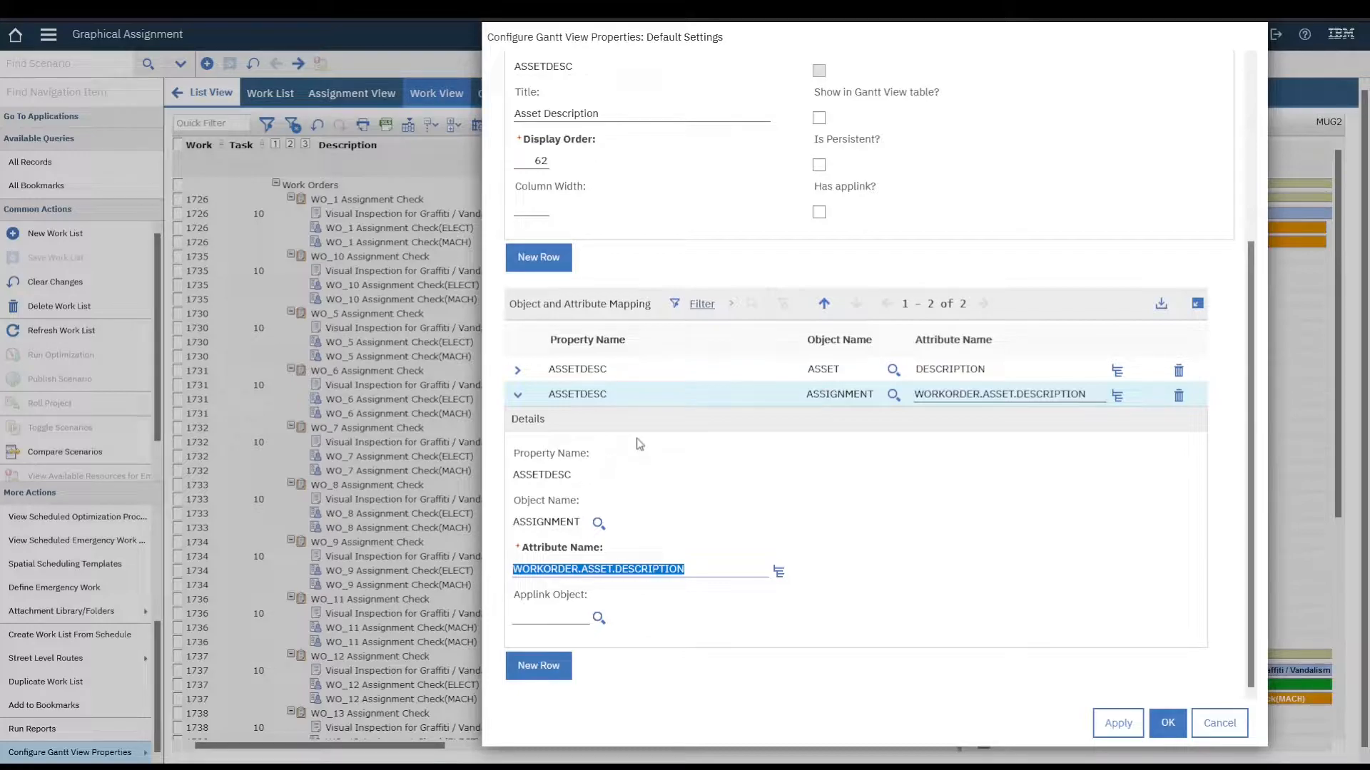
pyautogui.click(578, 526)
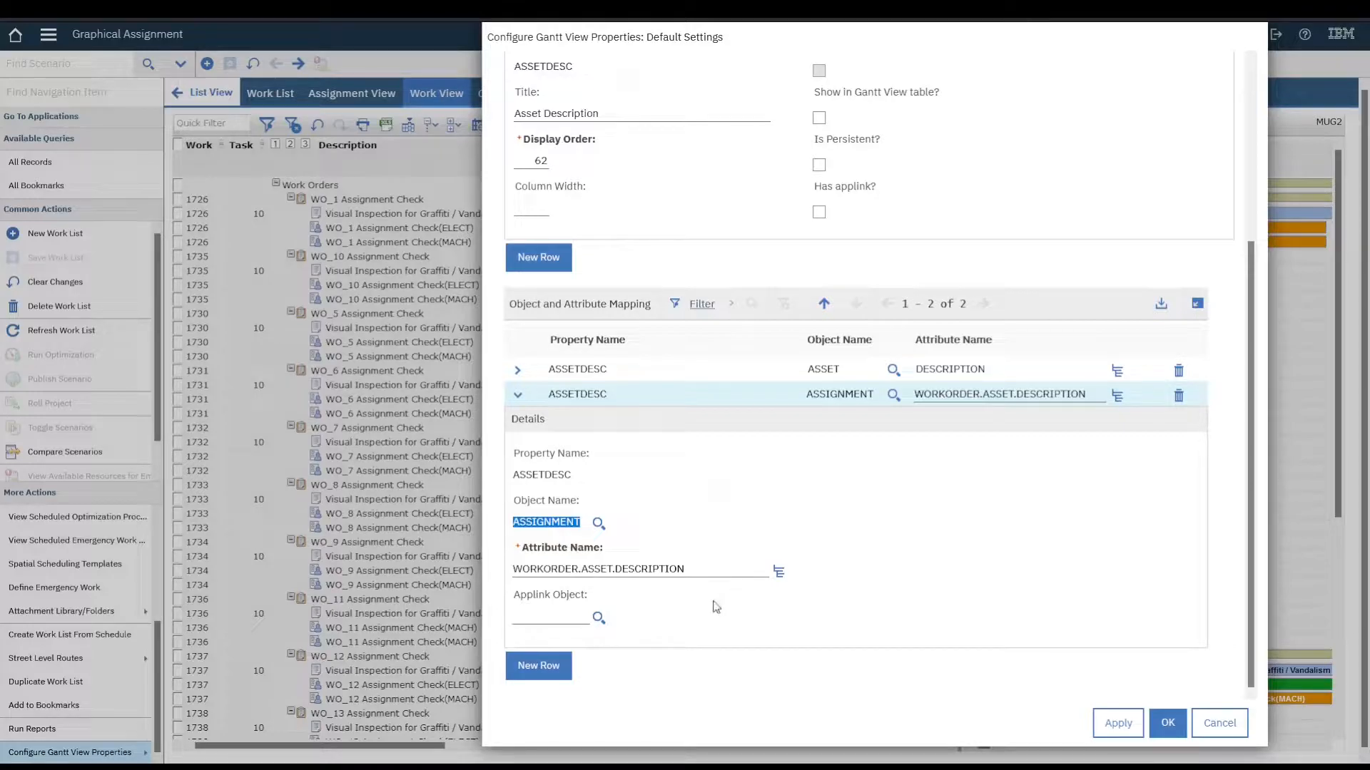
# Add an ASSETDESC mapping from the WORKORDER object to the ASSETNUM attribute, accept the settings, and refresh the work list
pyautogui.click(547, 671)
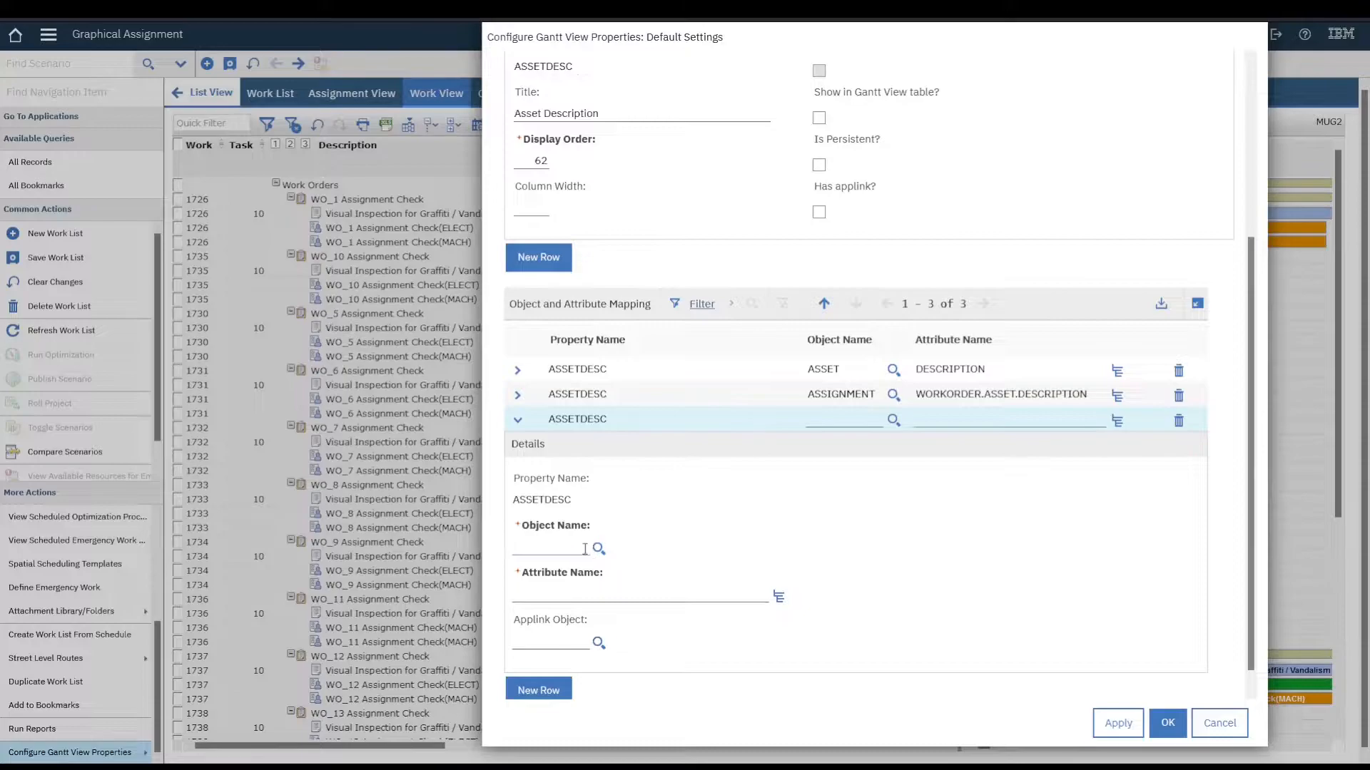
pyautogui.write('workorder')
pyautogui.click(718, 596)
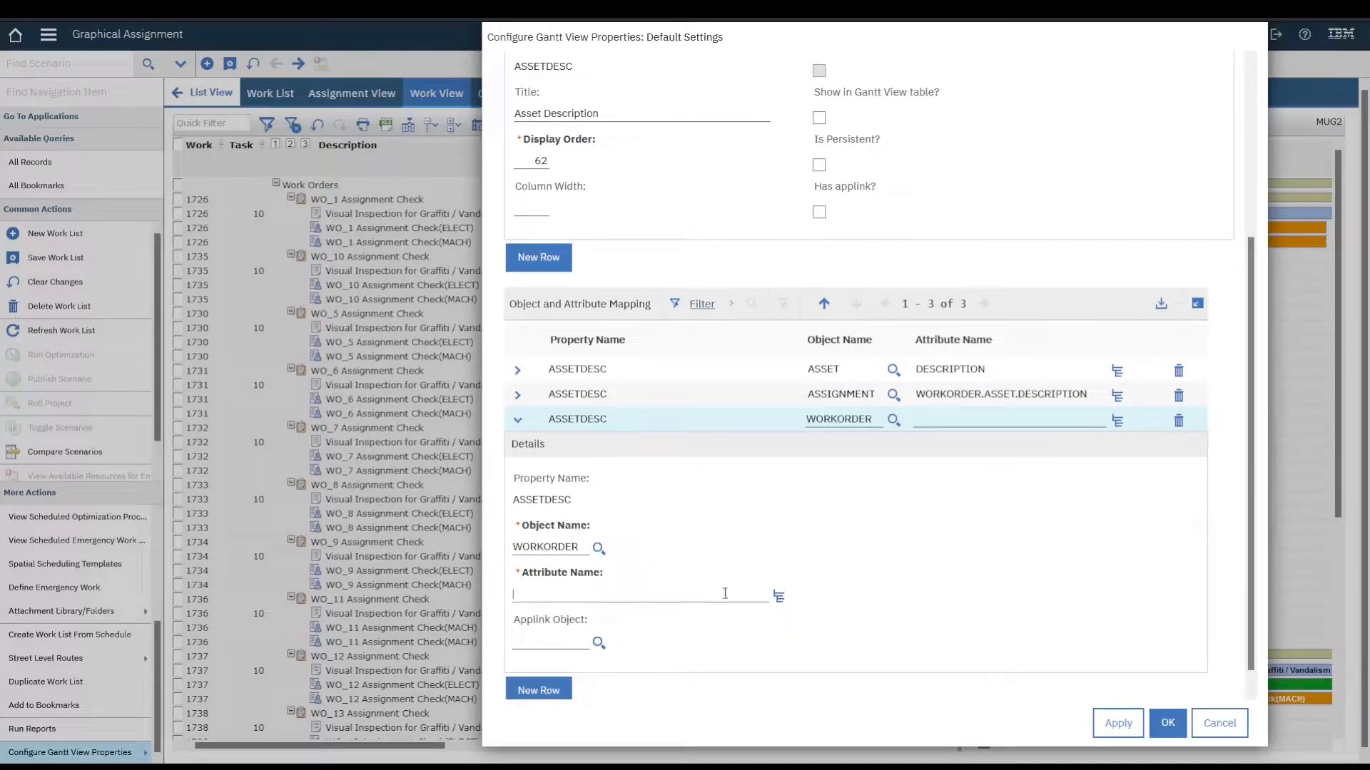
pyautogui.click(780, 596)
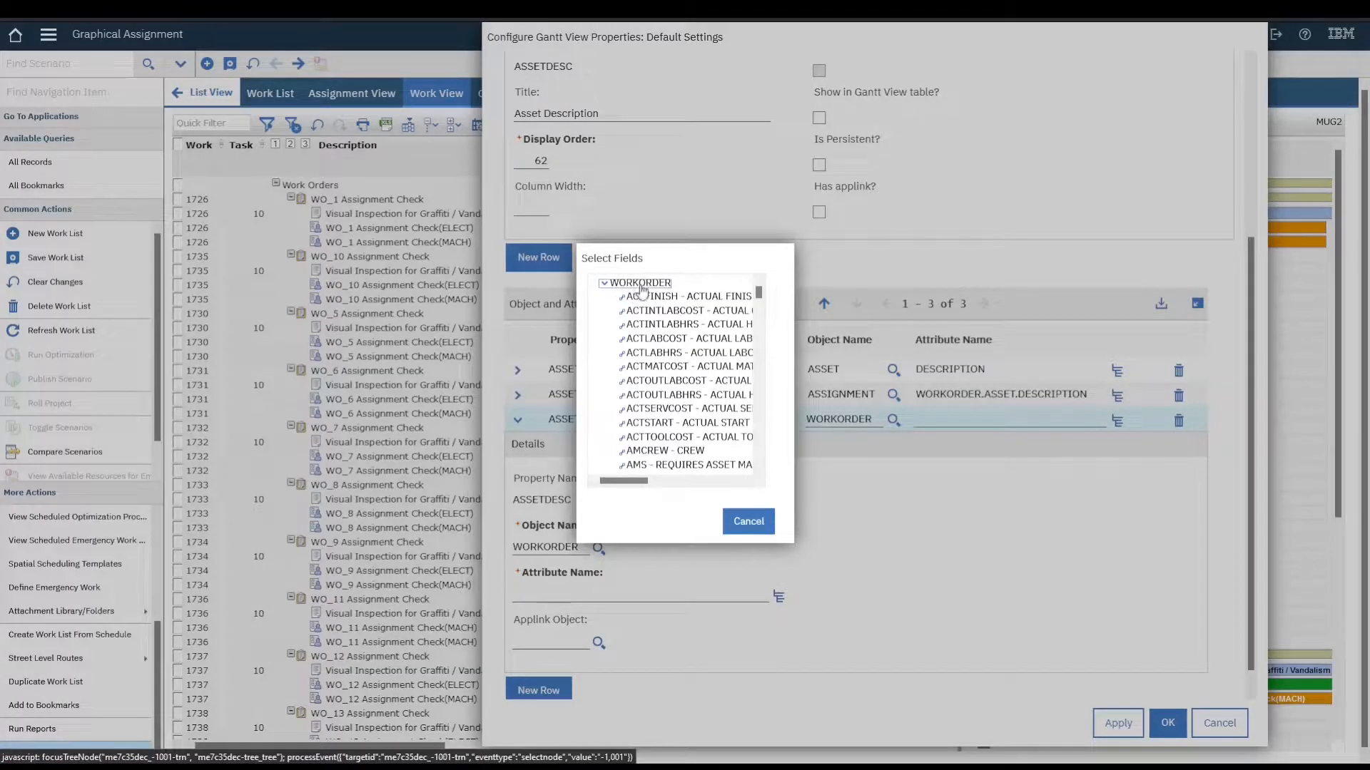
pyautogui.scroll(-2, 642, 388)
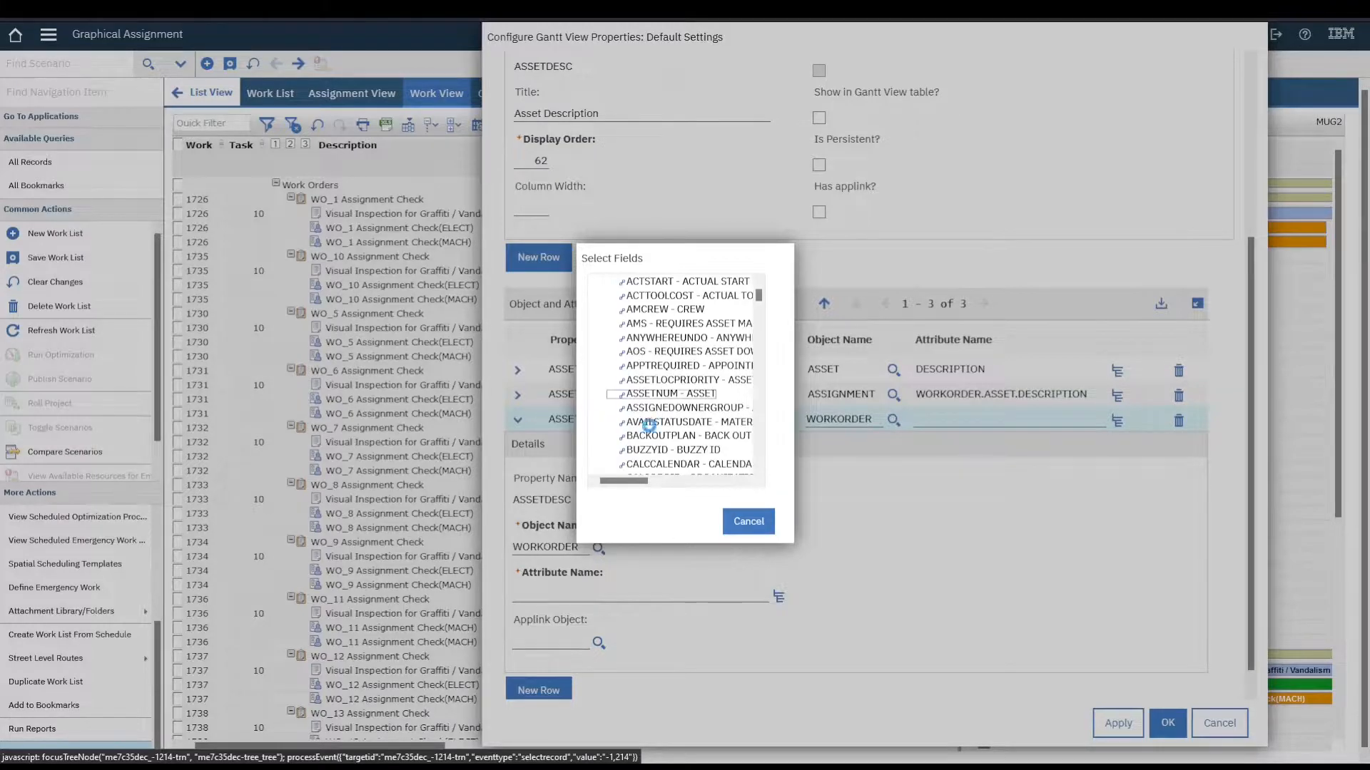
pyautogui.click(637, 393)
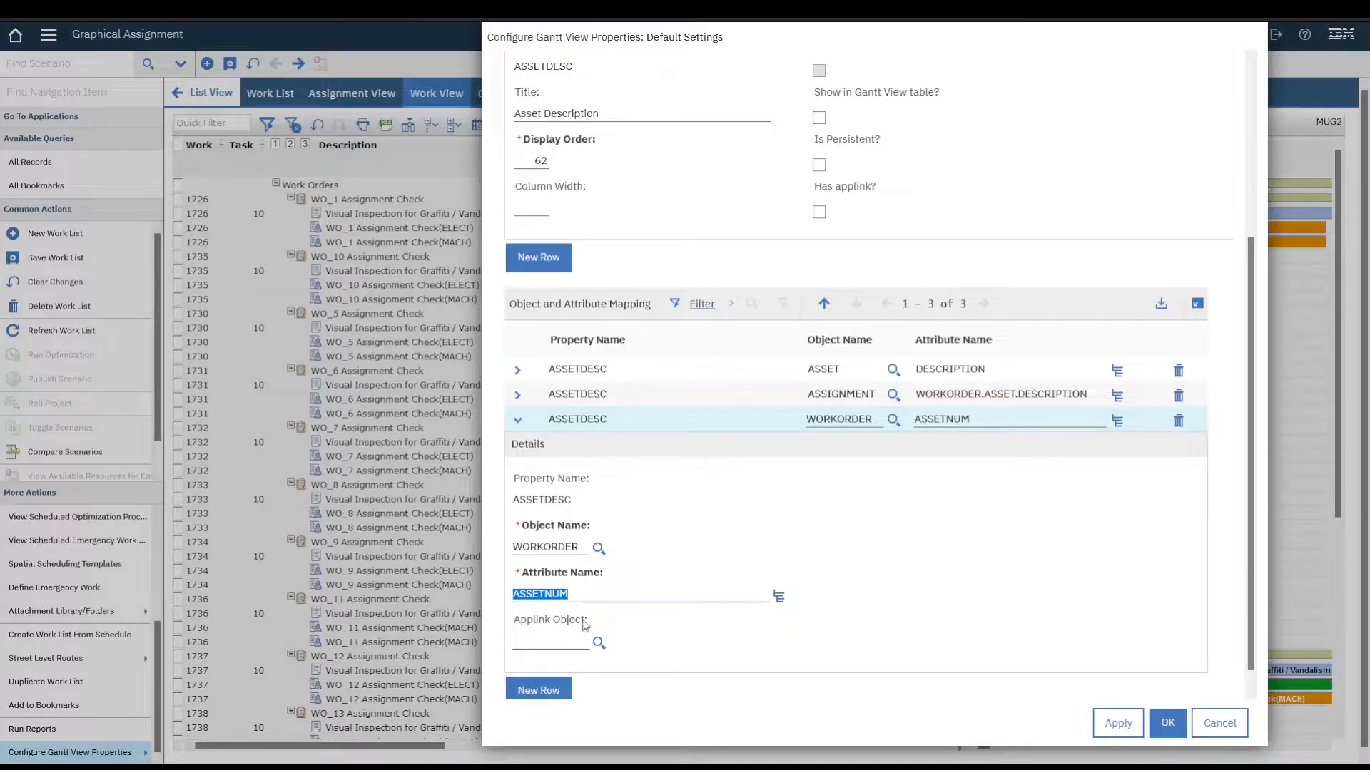
pyautogui.click(1165, 724)
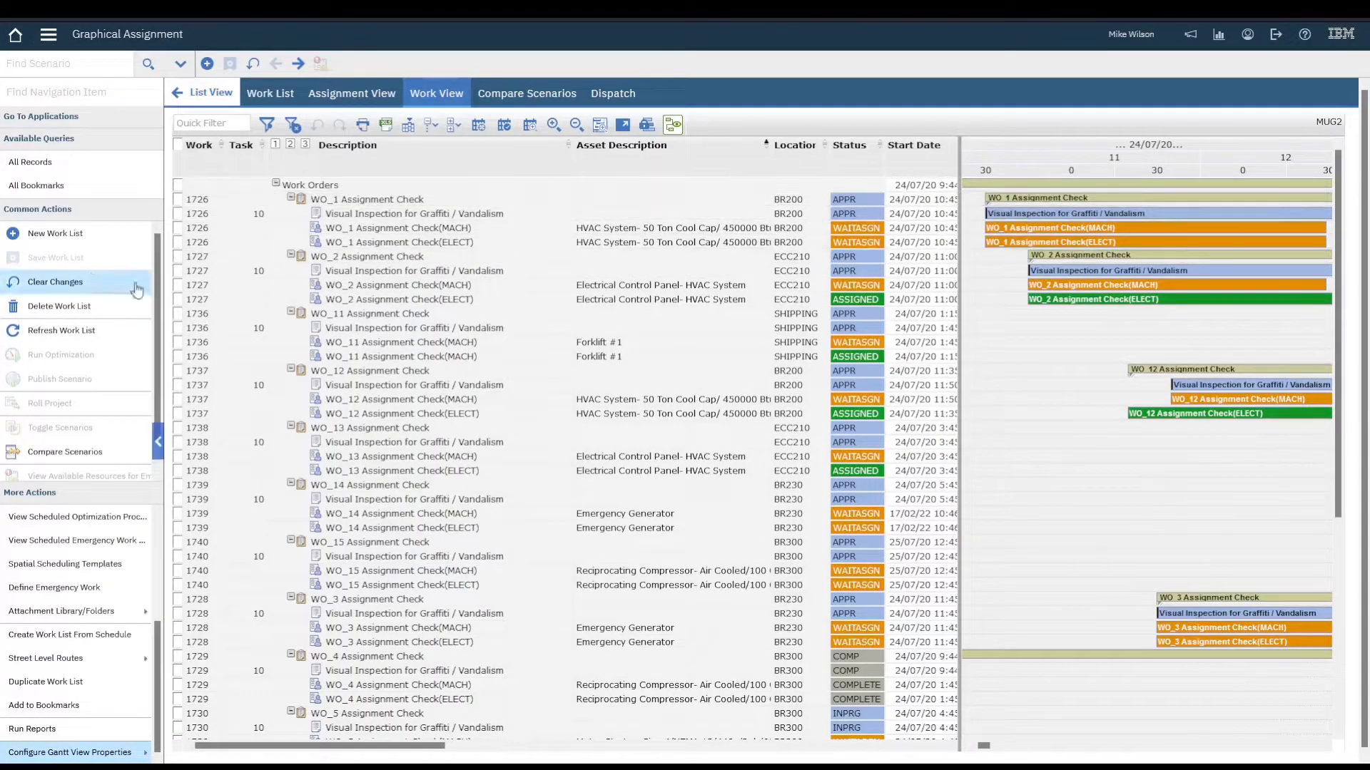
pyautogui.click(80, 332)
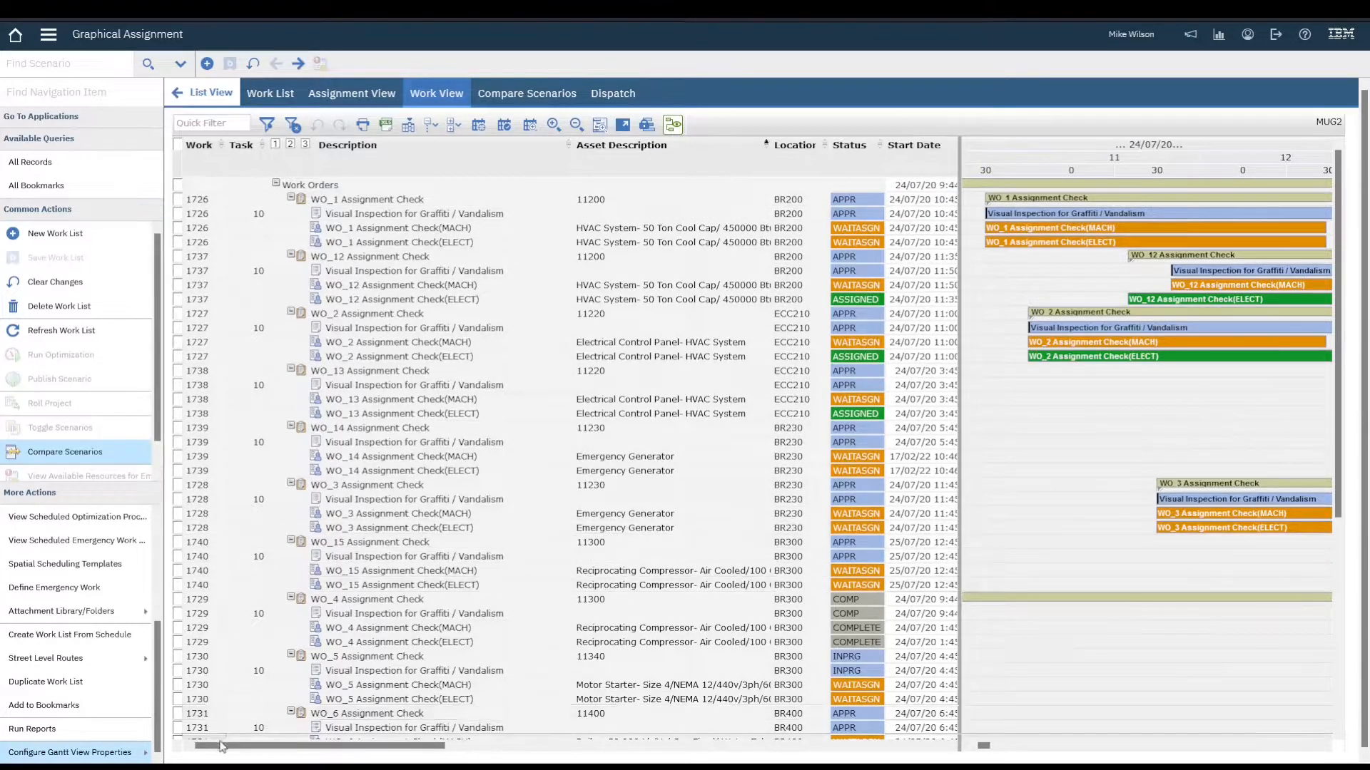
# Reopen the default Gantt view settings, filter the work properties by "asset", and select the ASSETDESC property
pyautogui.moveTo(125, 758)
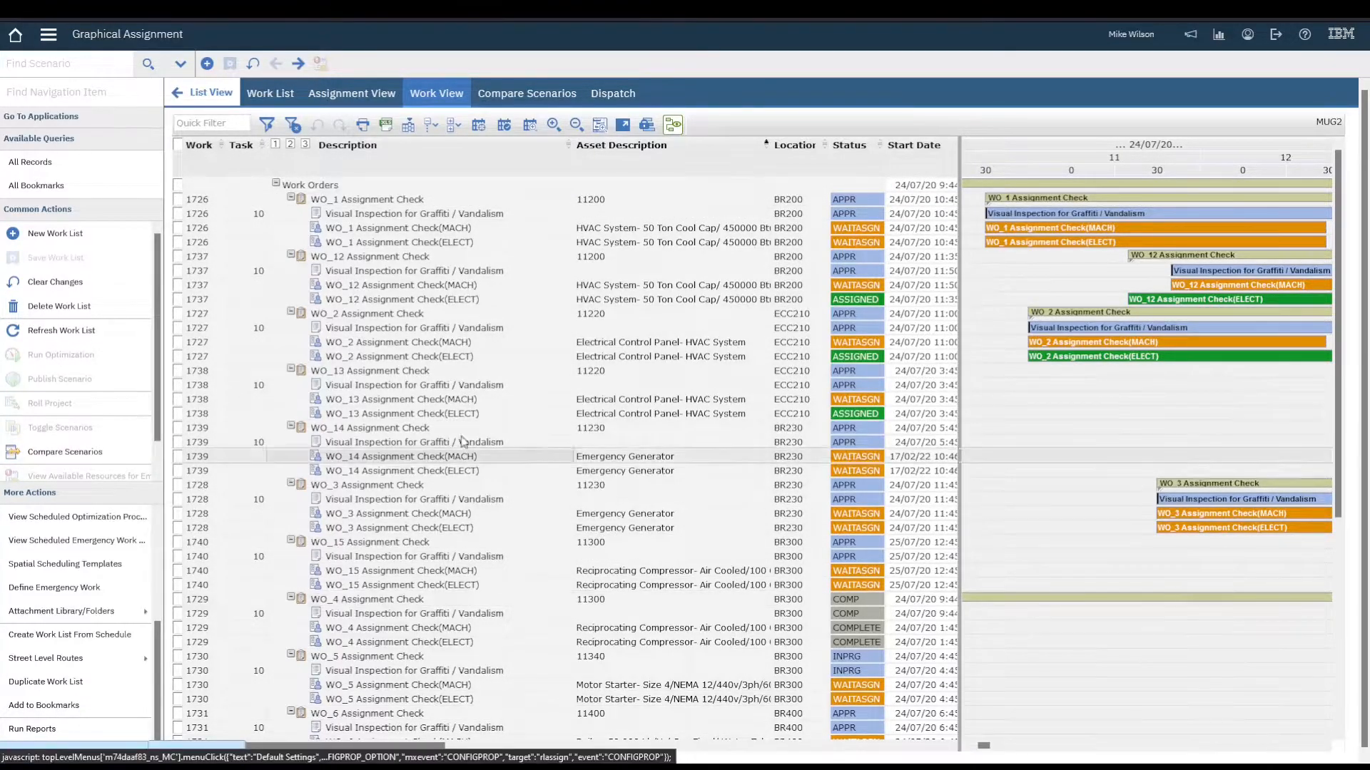
pyautogui.moveTo(79, 753)
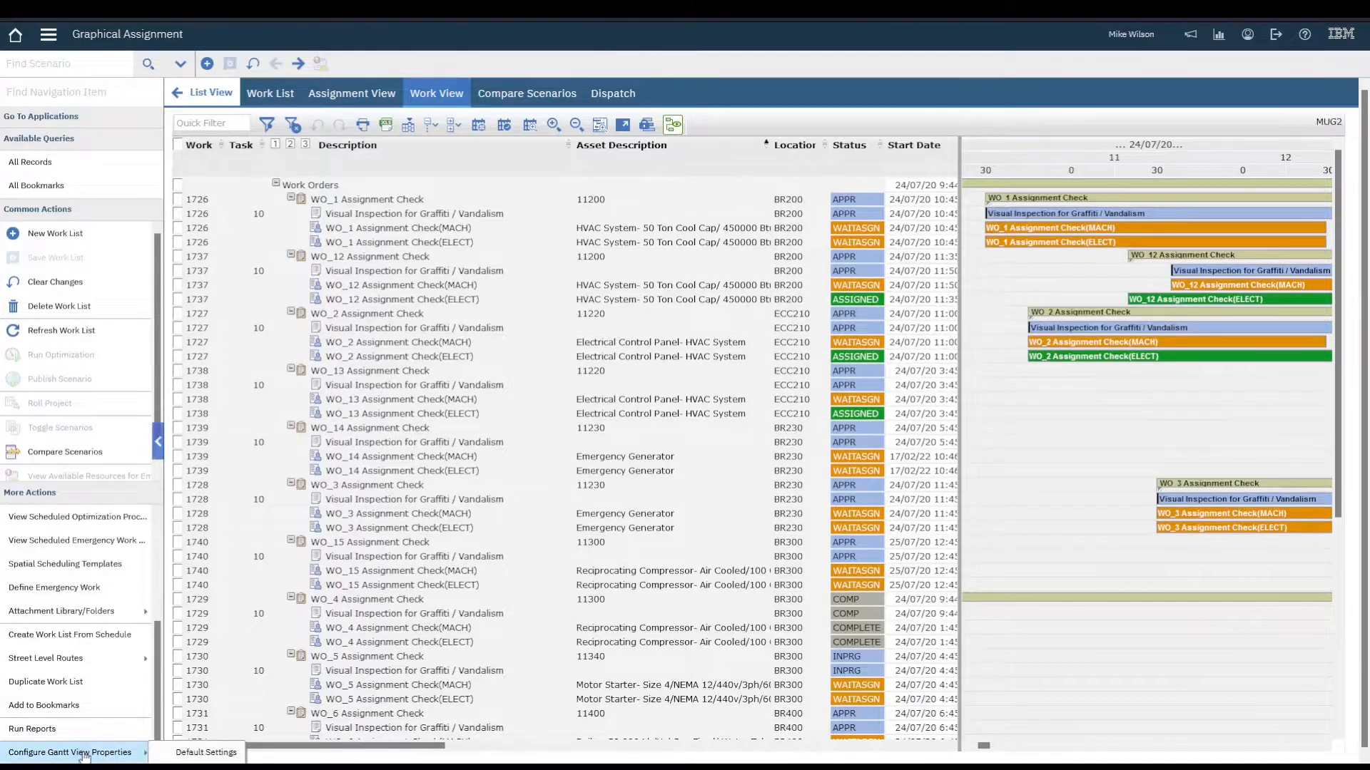
pyautogui.click(203, 752)
pyautogui.click(470, 151)
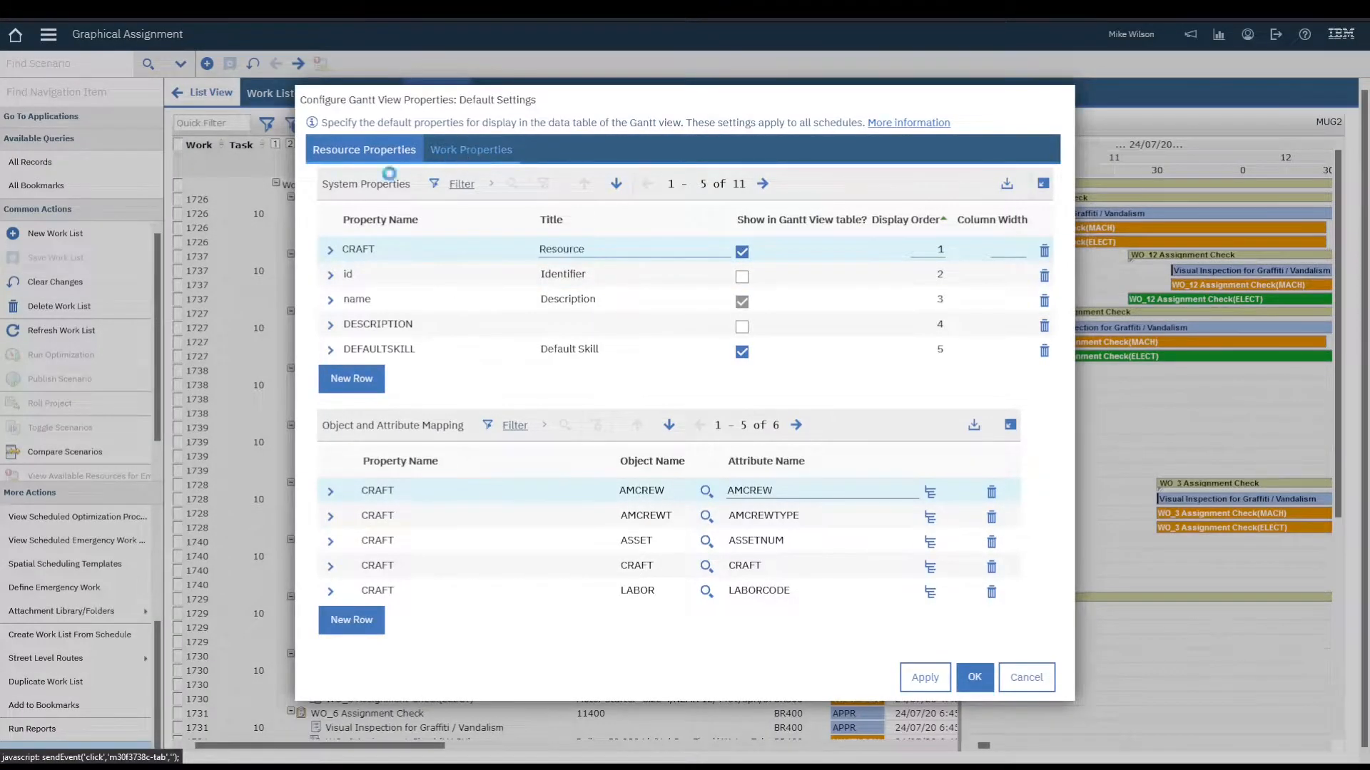
pyautogui.click(465, 184)
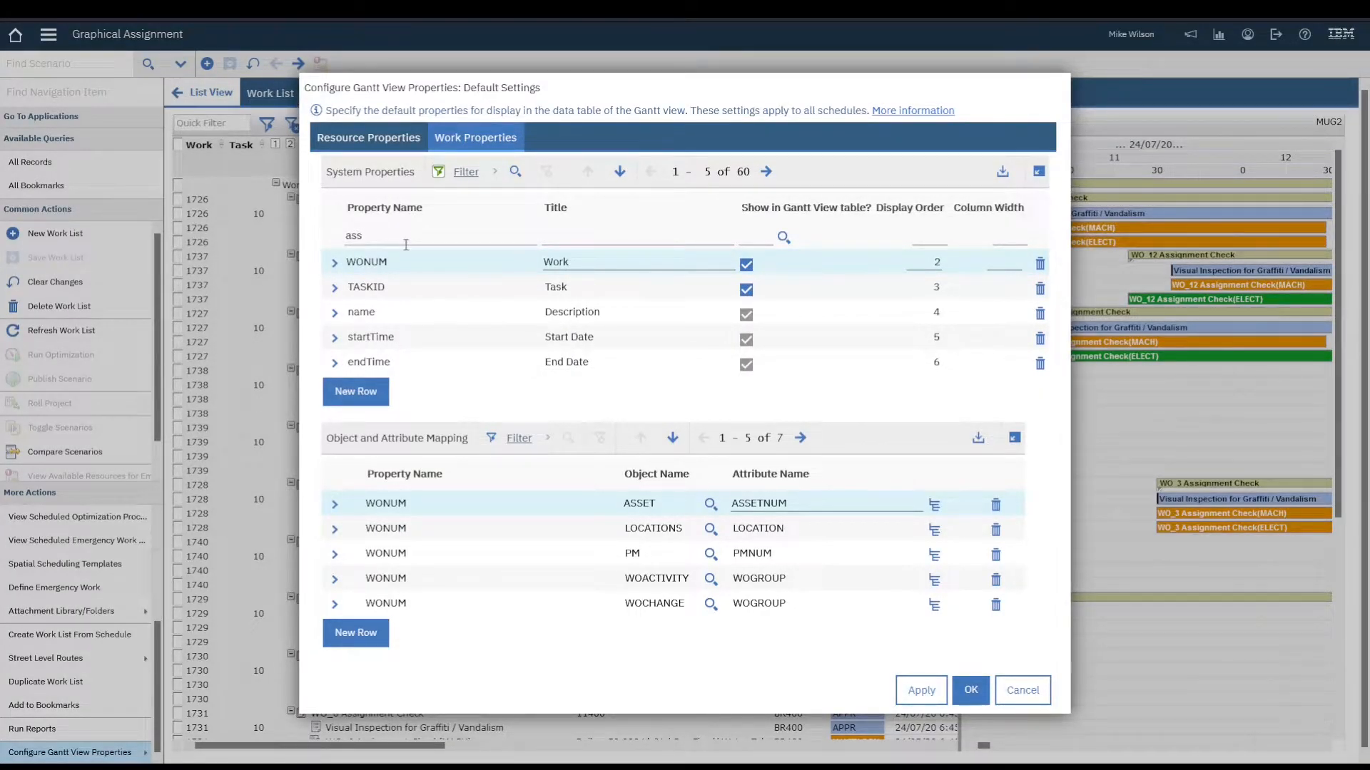
pyautogui.press('Return')
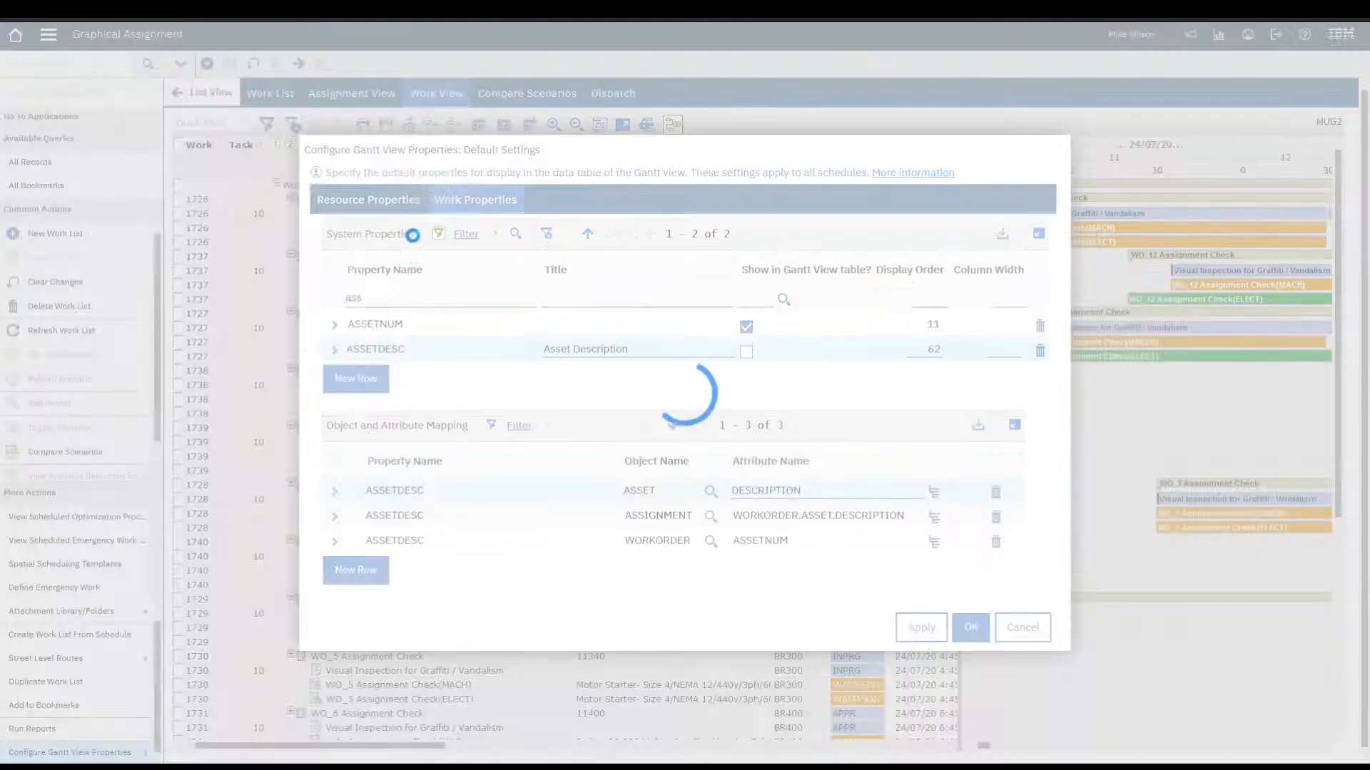
pyautogui.doubleClick(412, 291)
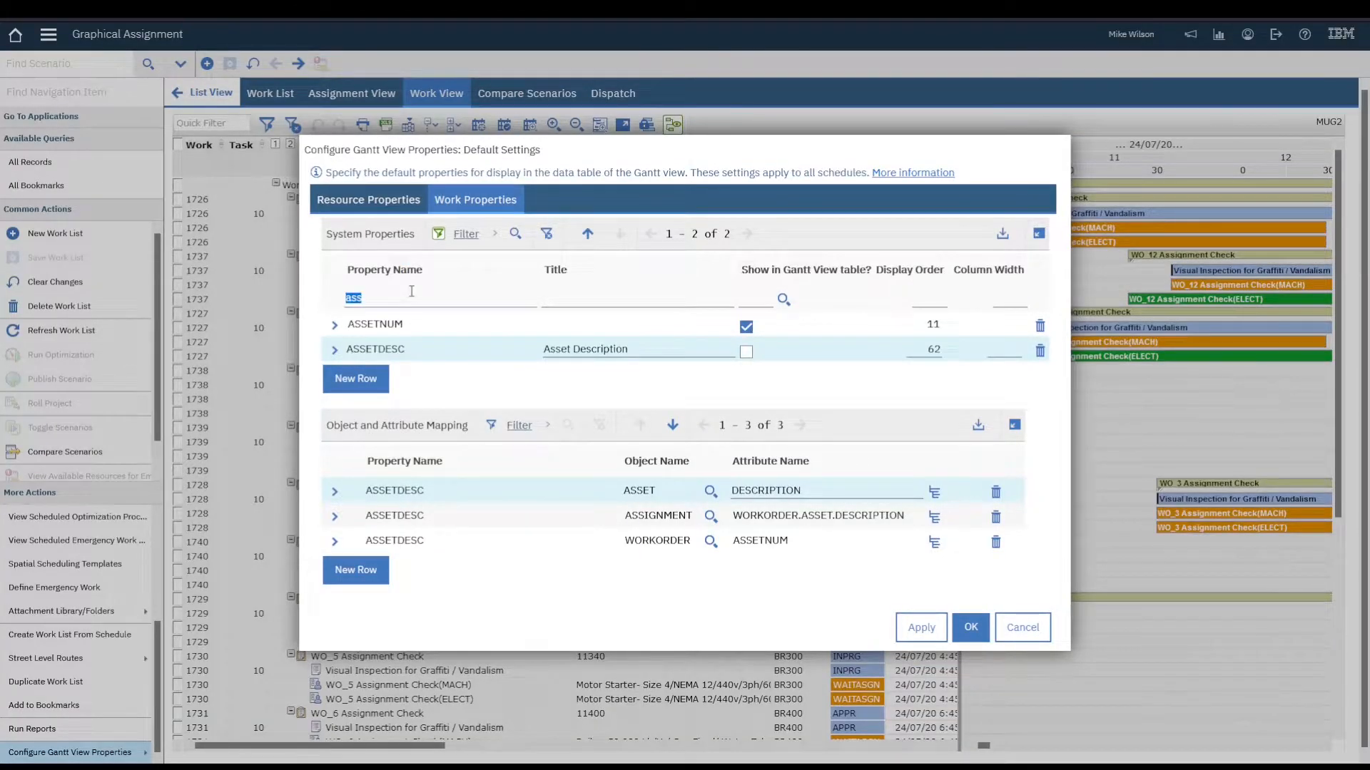
pyautogui.click(411, 291)
pyautogui.press('Return')
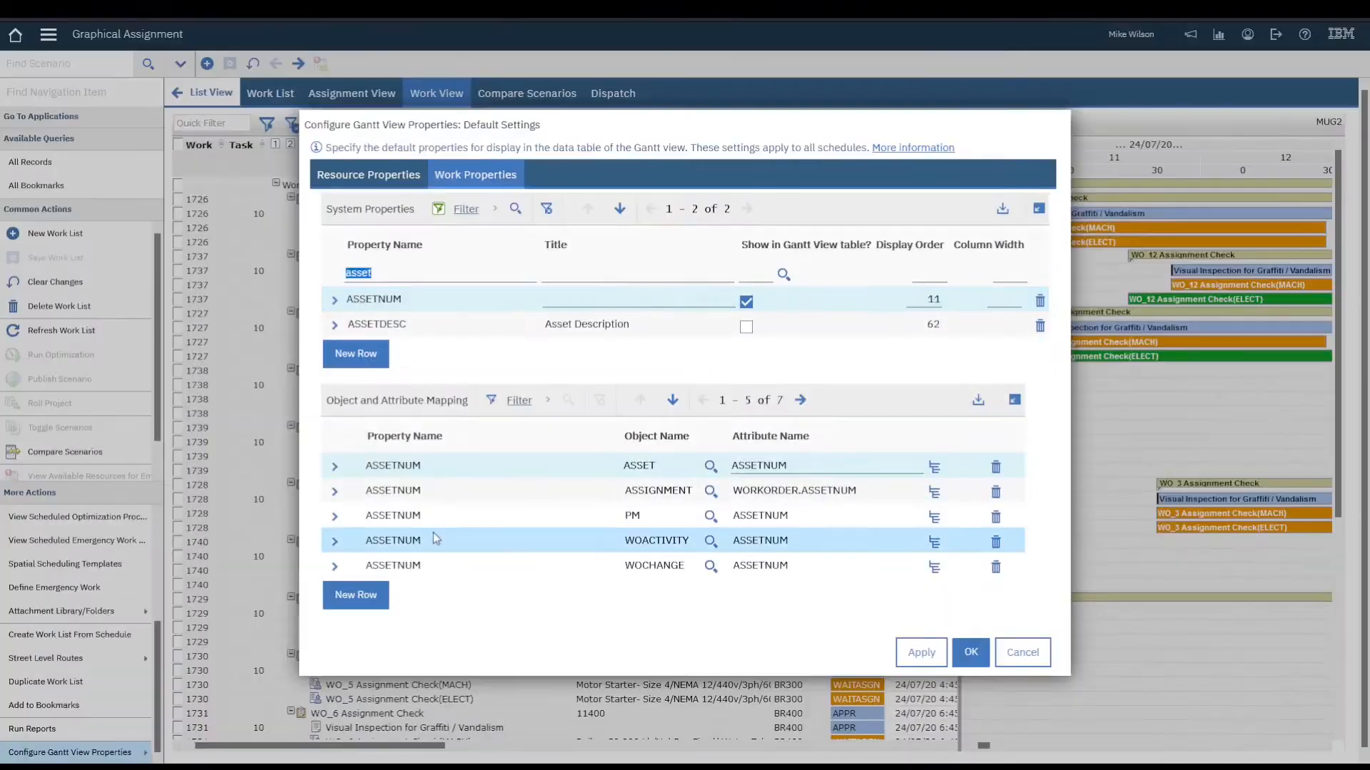
pyautogui.press('Down')
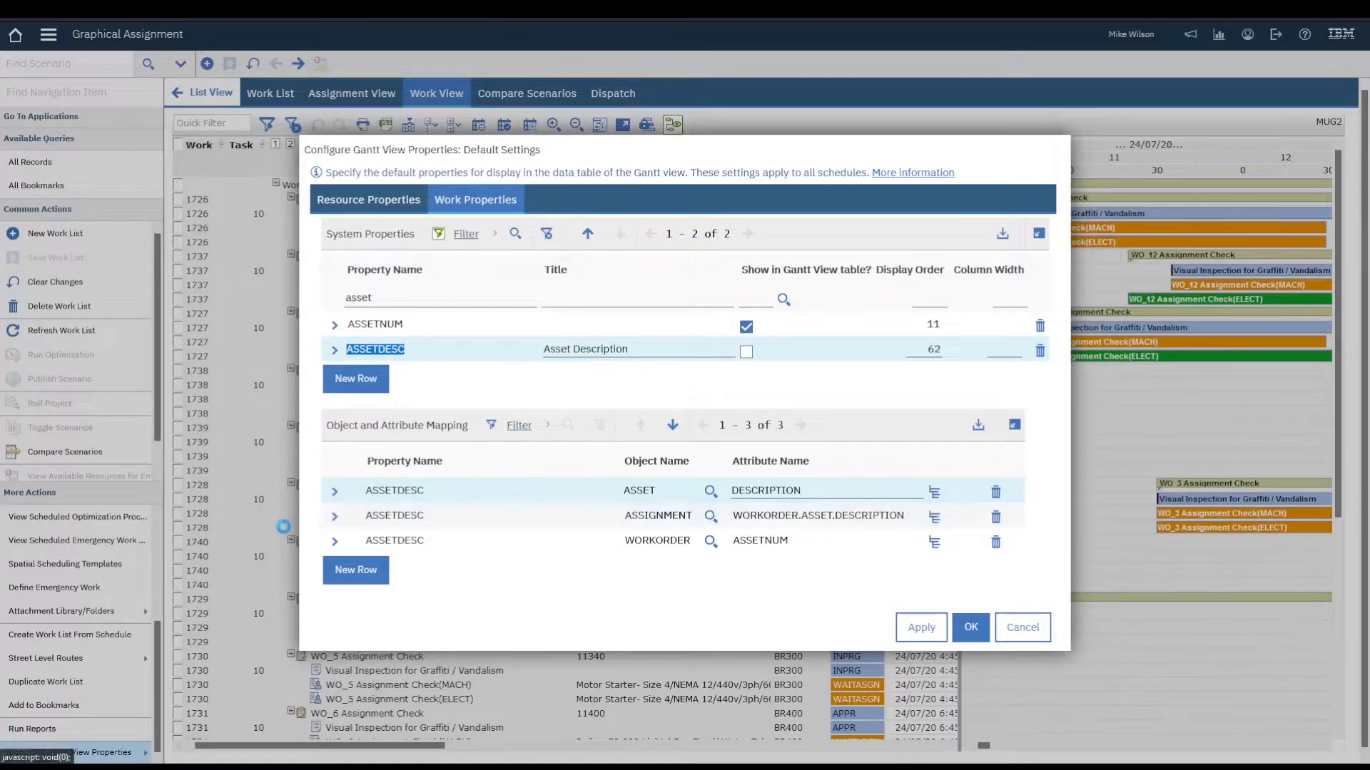
# Change the ASSETDESC mapping for the WORKORDER object to the ASSET.DESCRIPTION attribute
pyautogui.click(336, 543)
pyautogui.click(336, 545)
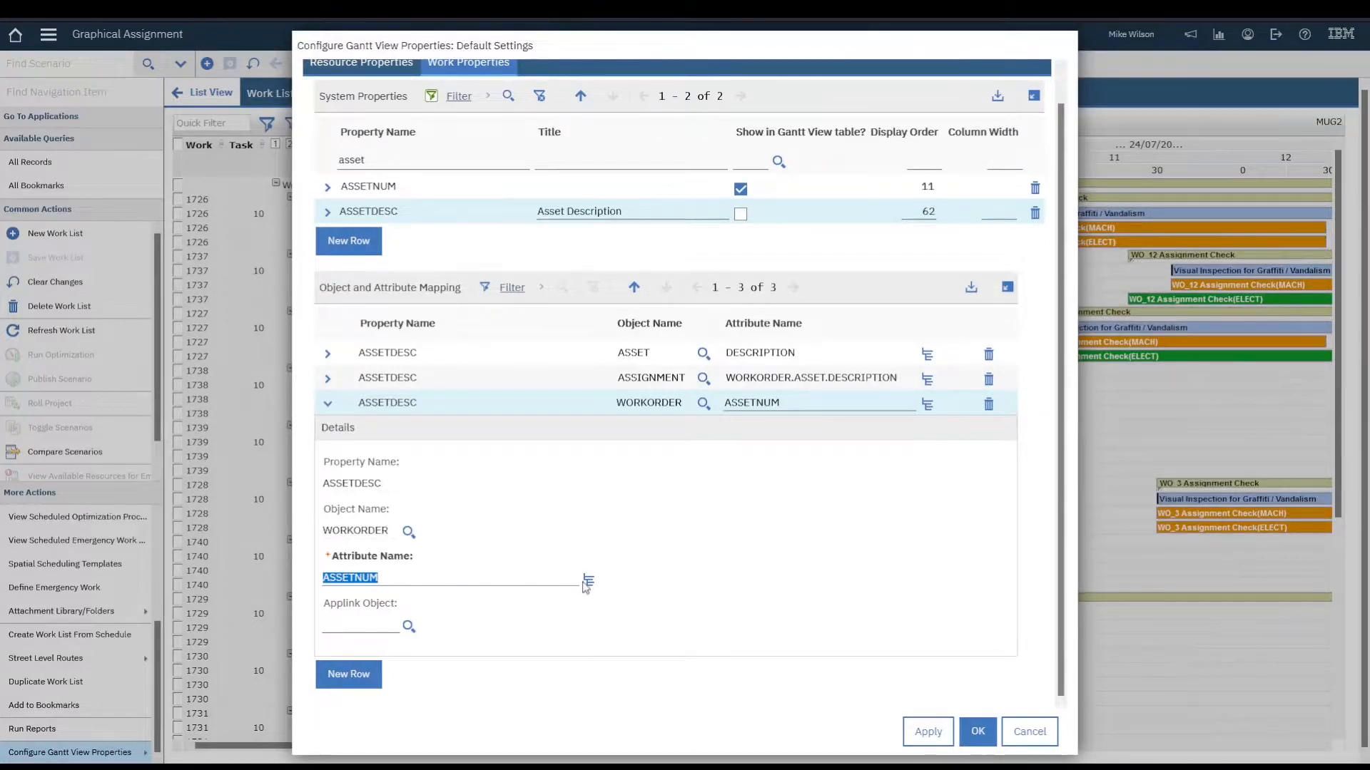
pyautogui.click(589, 580)
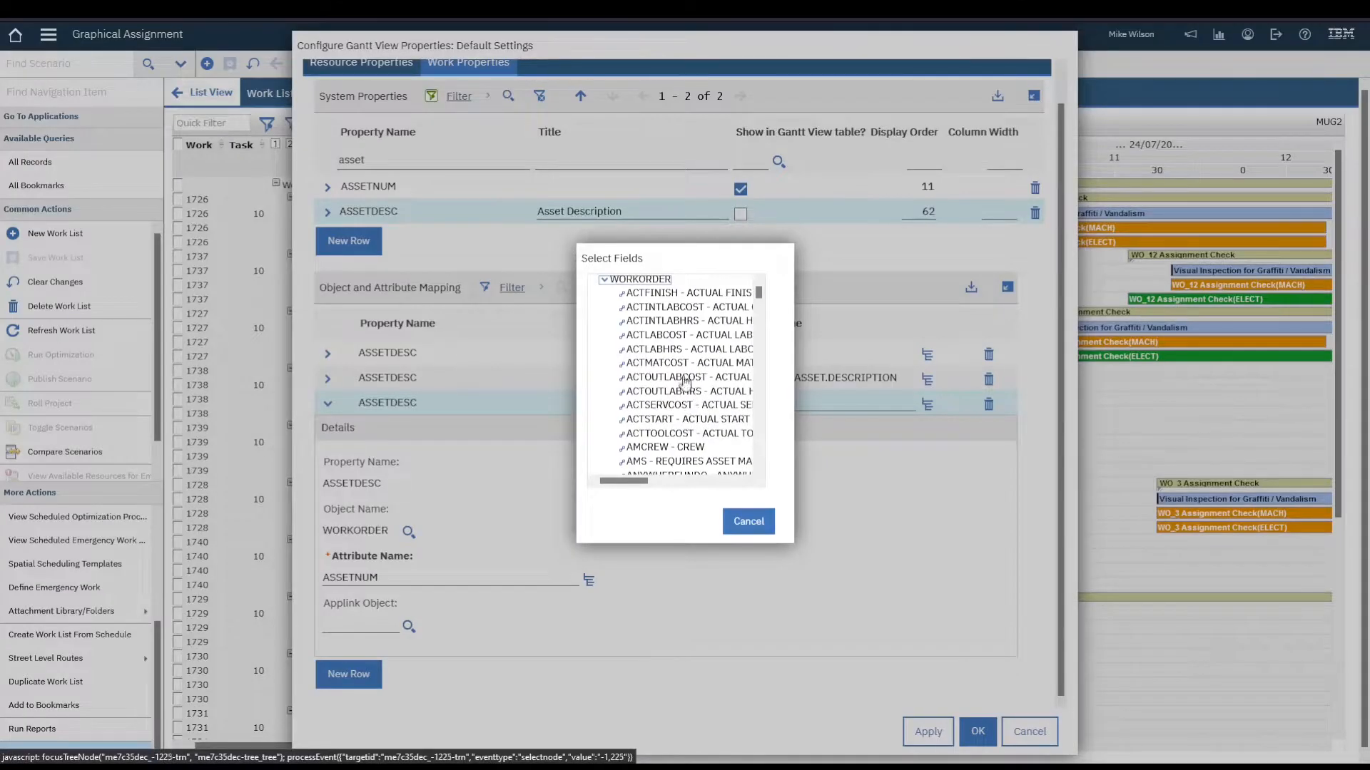
pyautogui.scroll(-15, 671, 421)
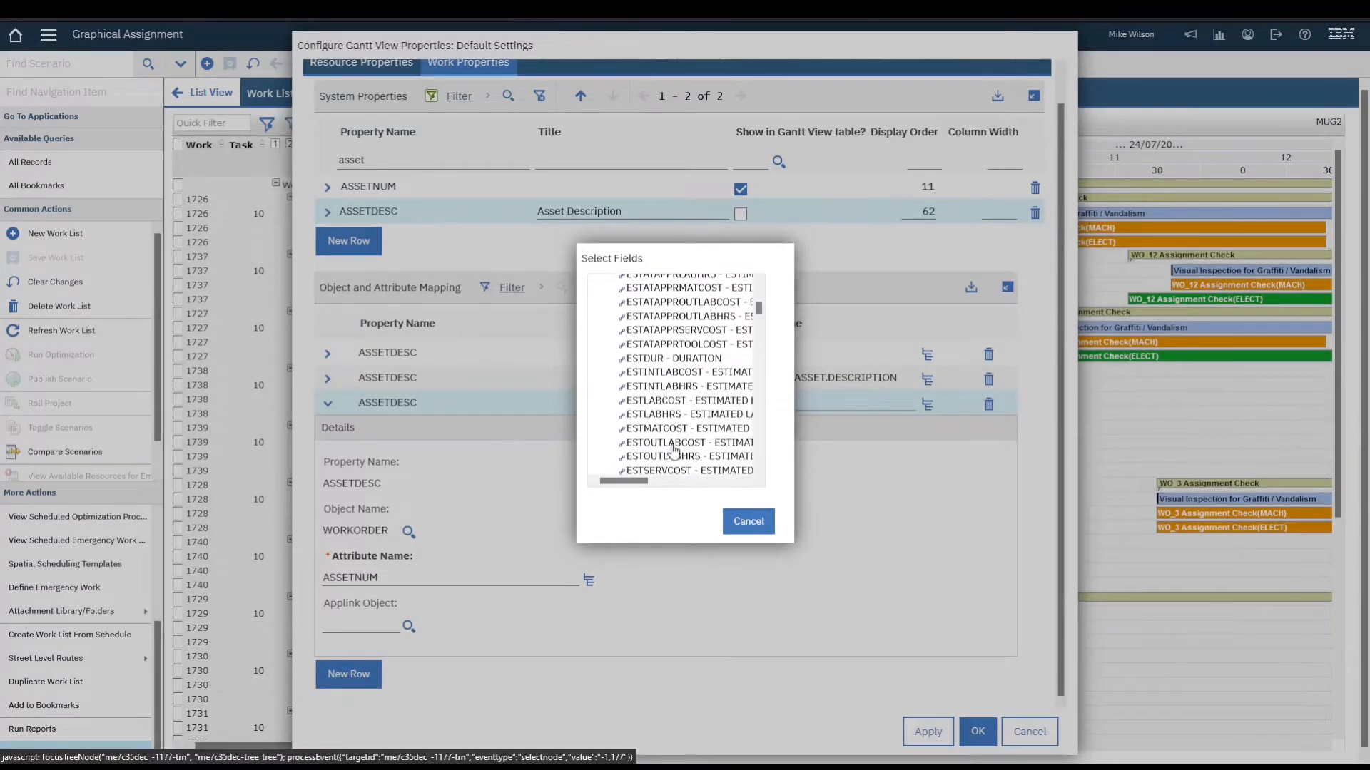
pyautogui.scroll(-20, 673, 448)
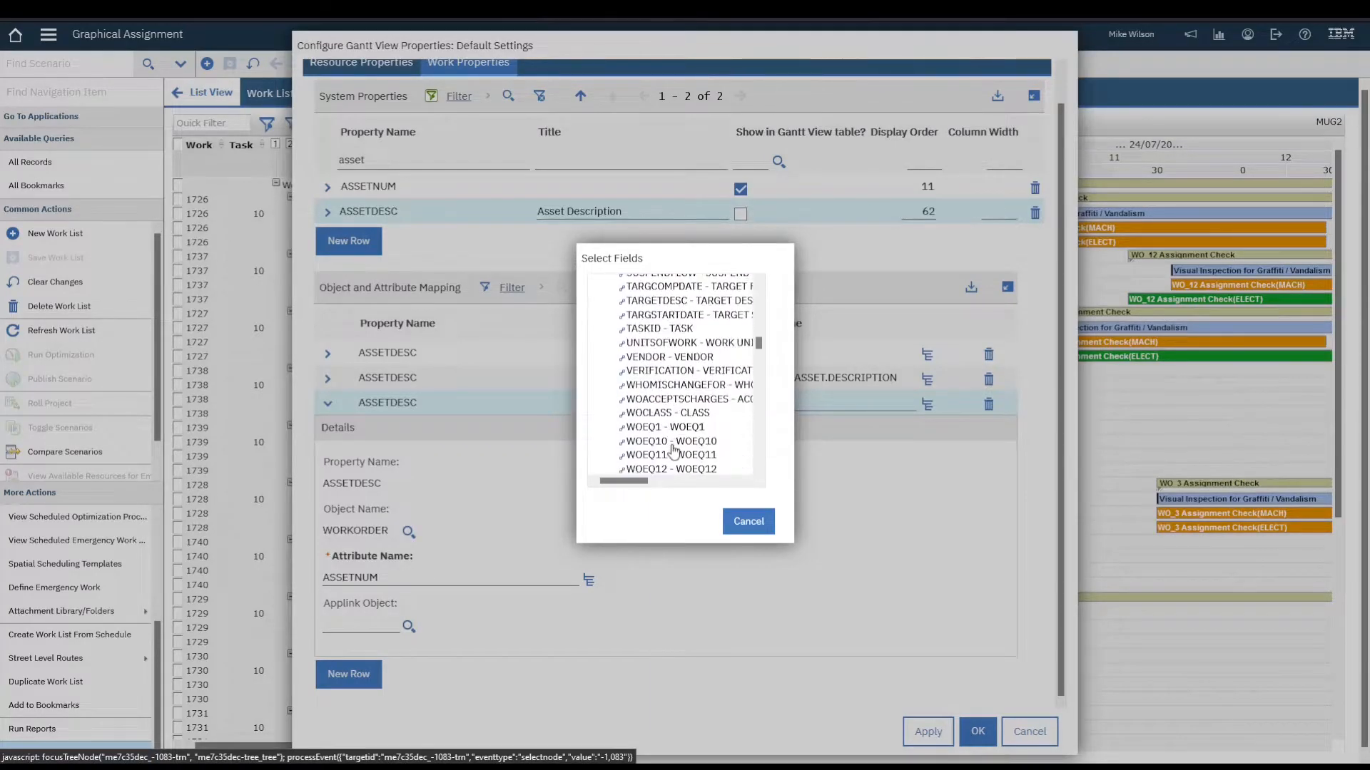
pyautogui.scroll(-10, 673, 451)
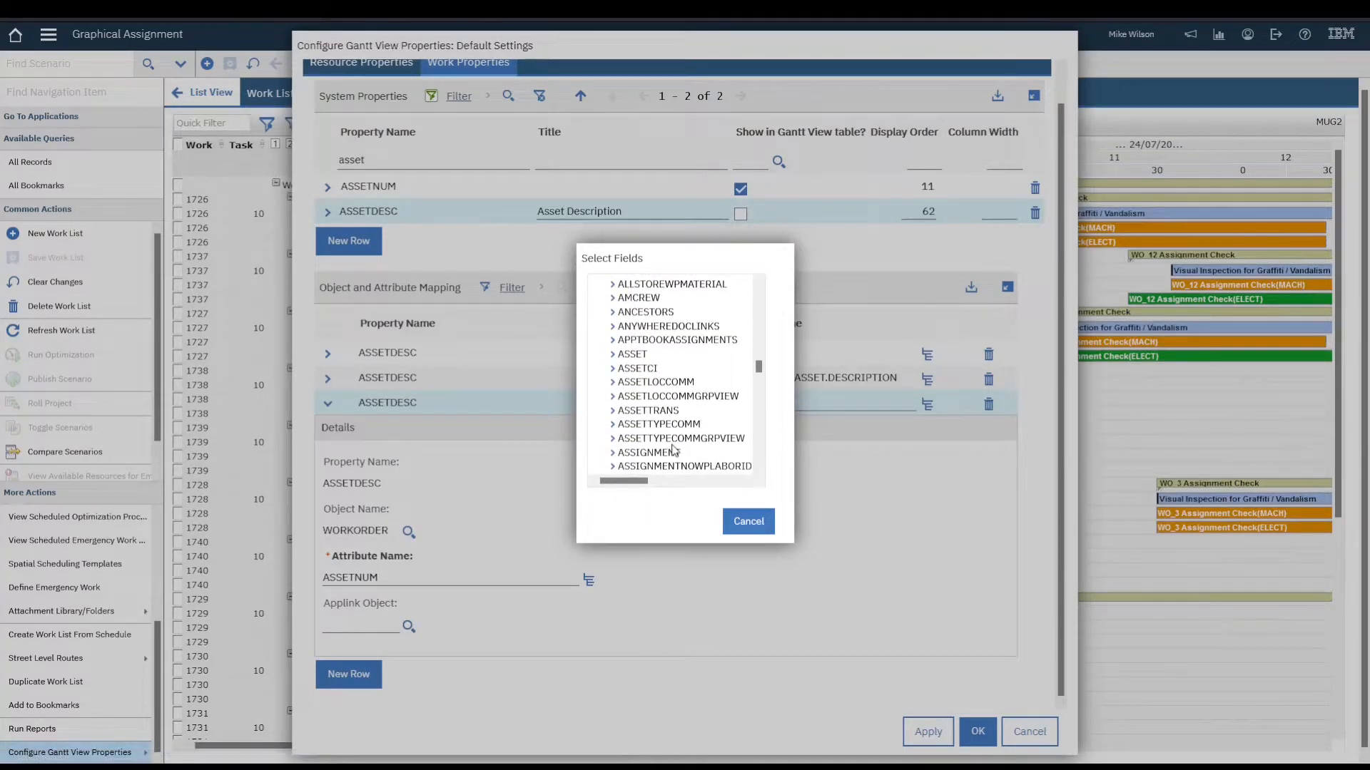
pyautogui.click(613, 355)
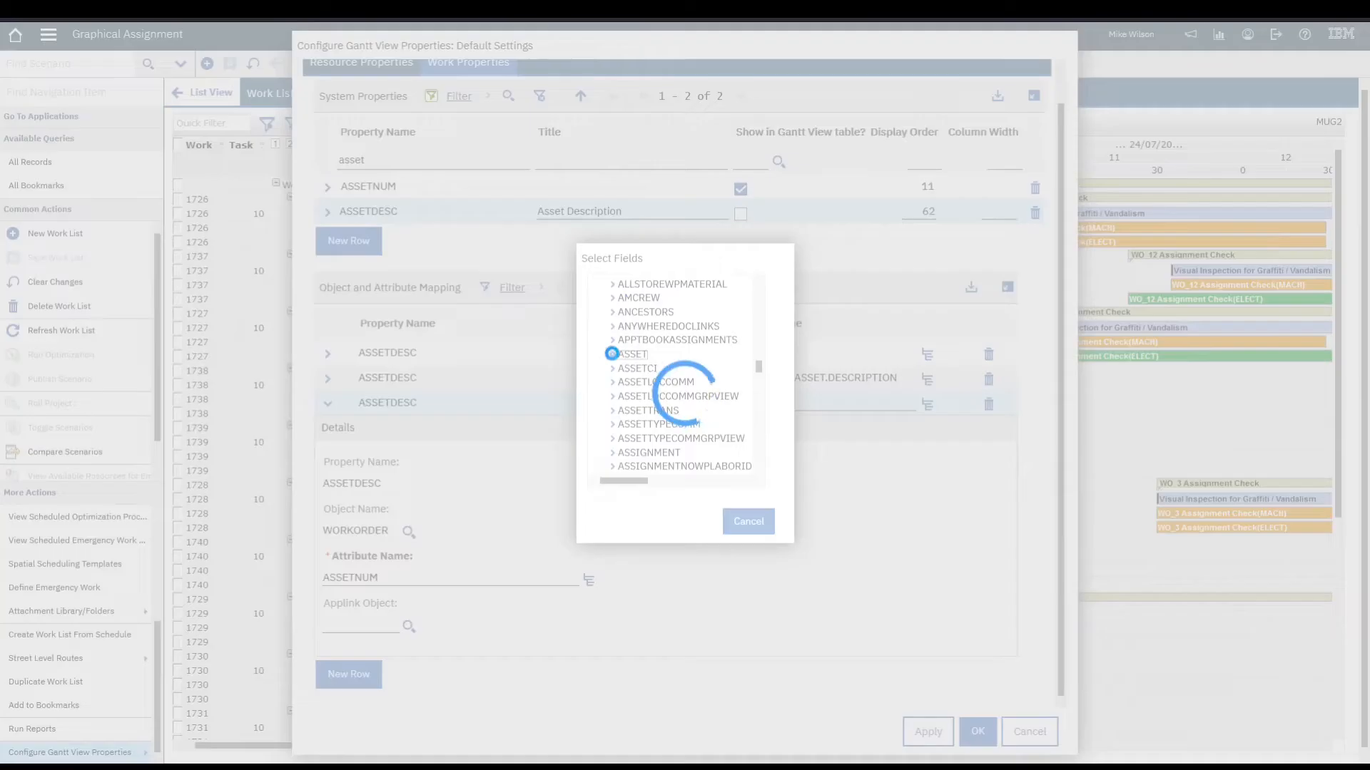
pyautogui.scroll(-5, 674, 396)
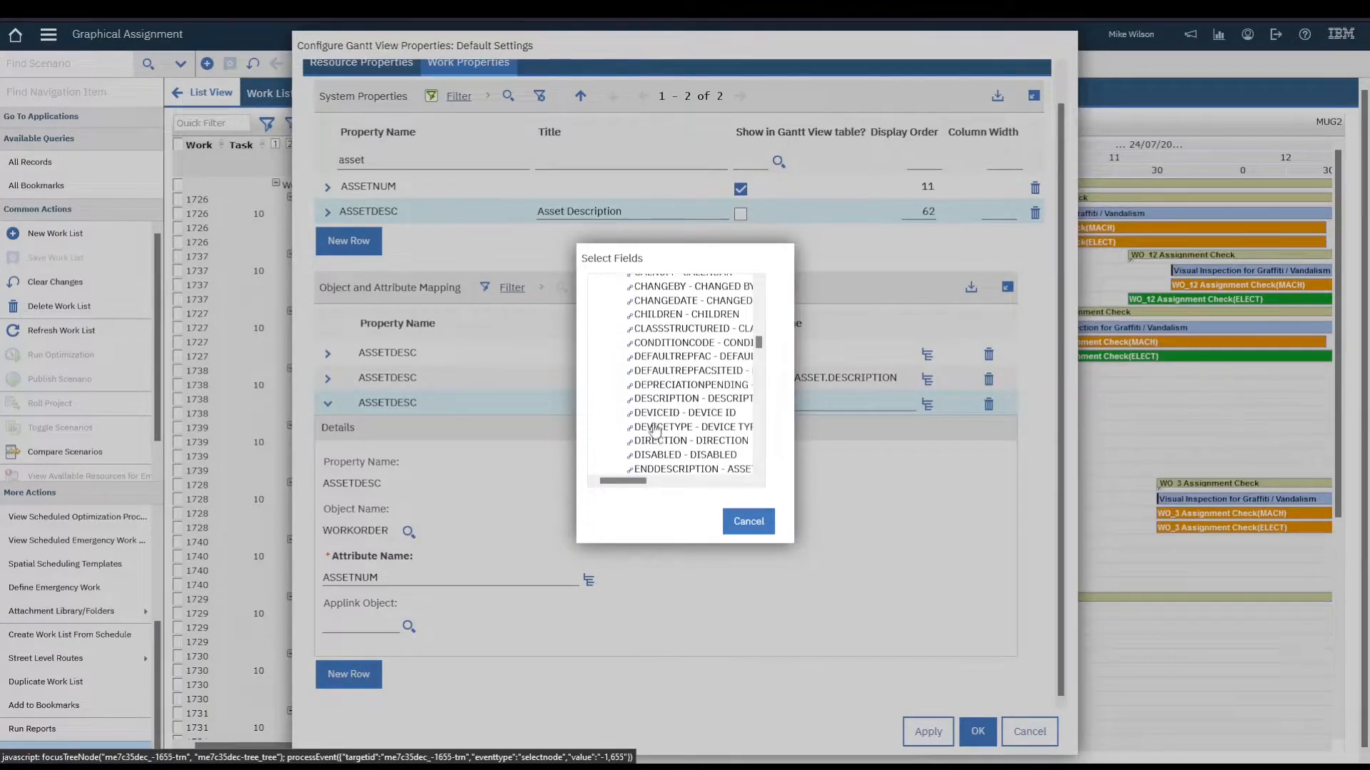
pyautogui.click(633, 401)
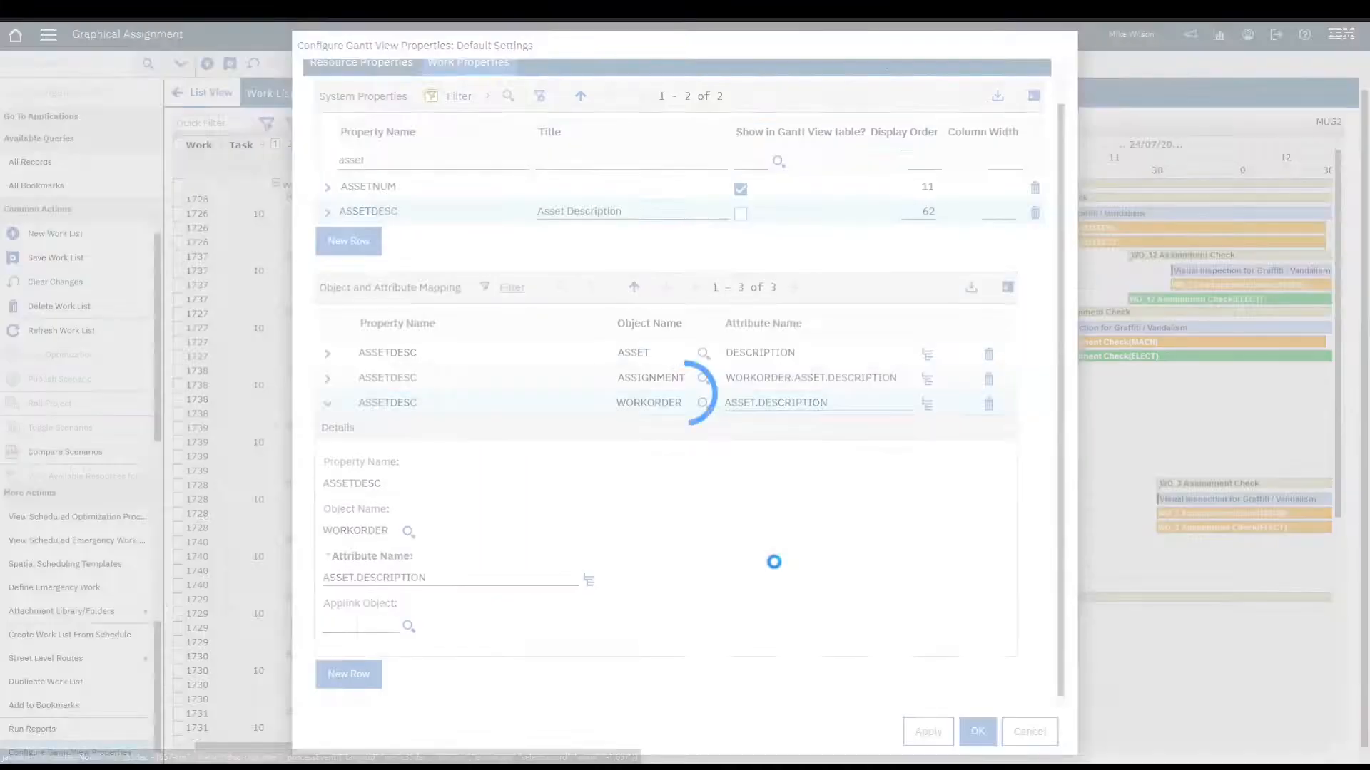
# Apply and accept the Gantt view settings, and refresh the work list to check the asset description on WO_6's inspection task
pyautogui.click(929, 733)
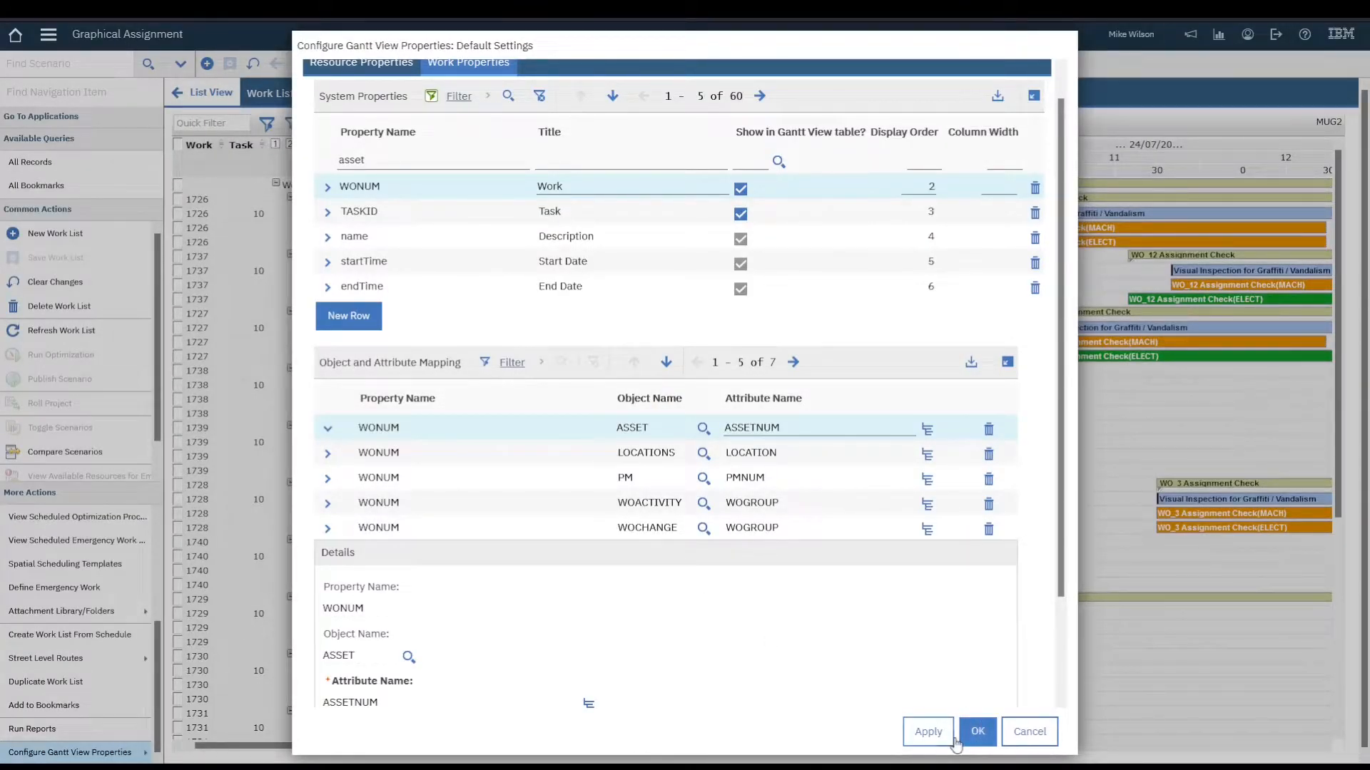
pyautogui.click(977, 731)
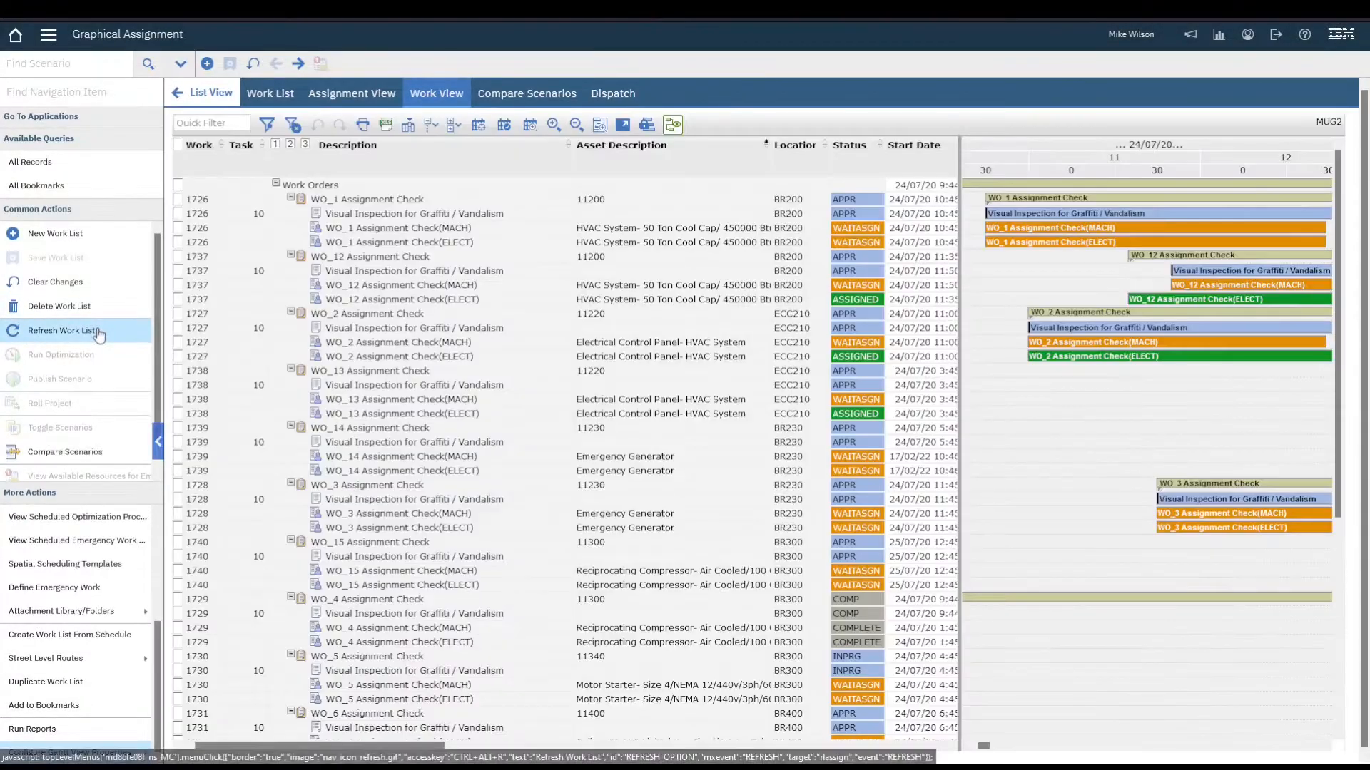
pyautogui.click(97, 330)
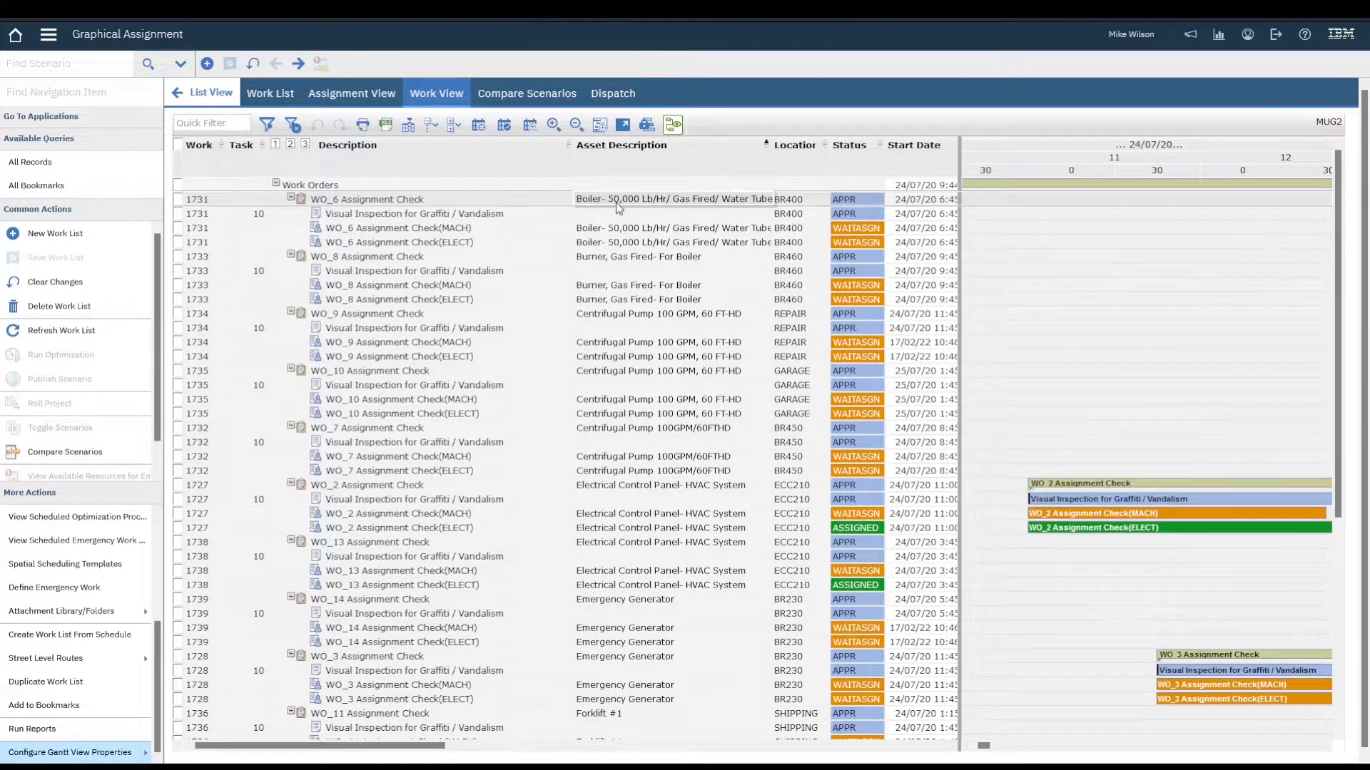
pyautogui.click(348, 217)
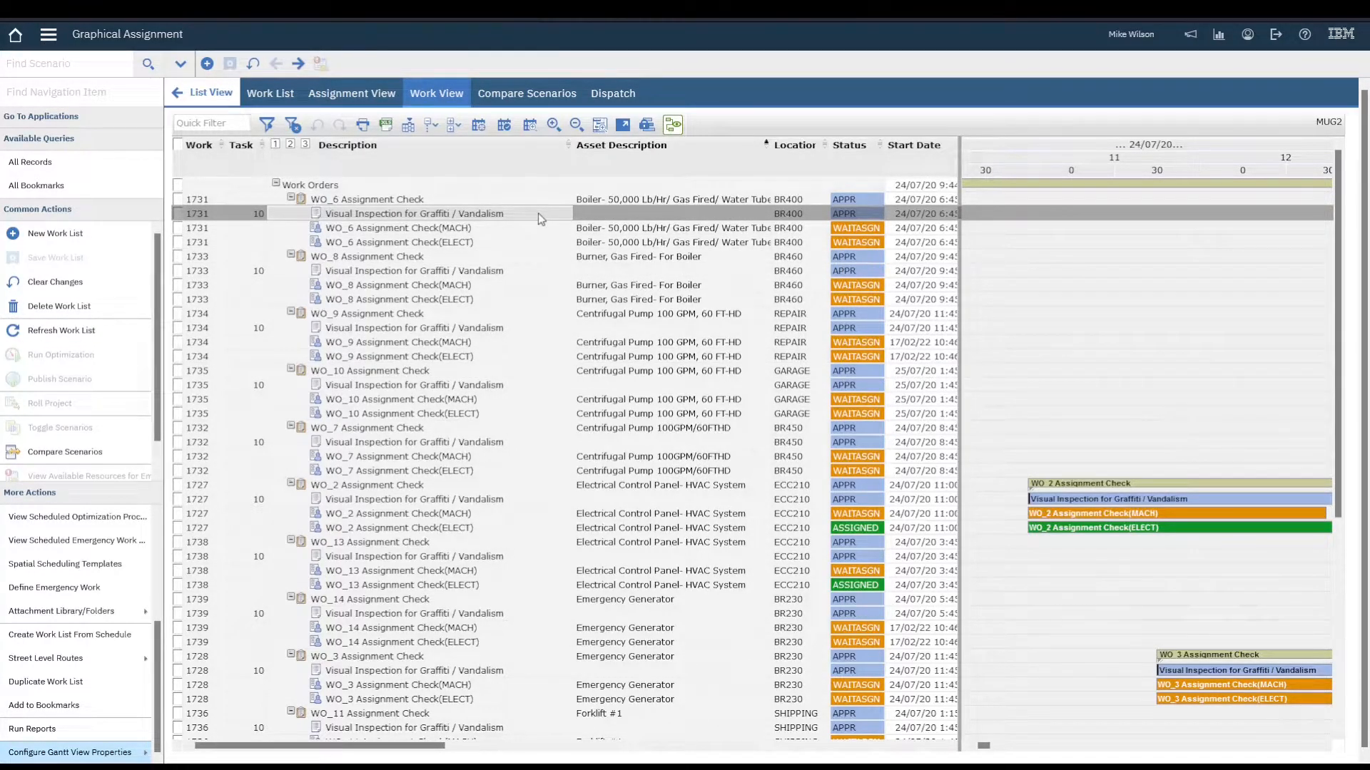
# Open the default Gantt view settings again and filter the work properties by "asset" to reach the ASSETDESC mappings
pyautogui.moveTo(135, 753)
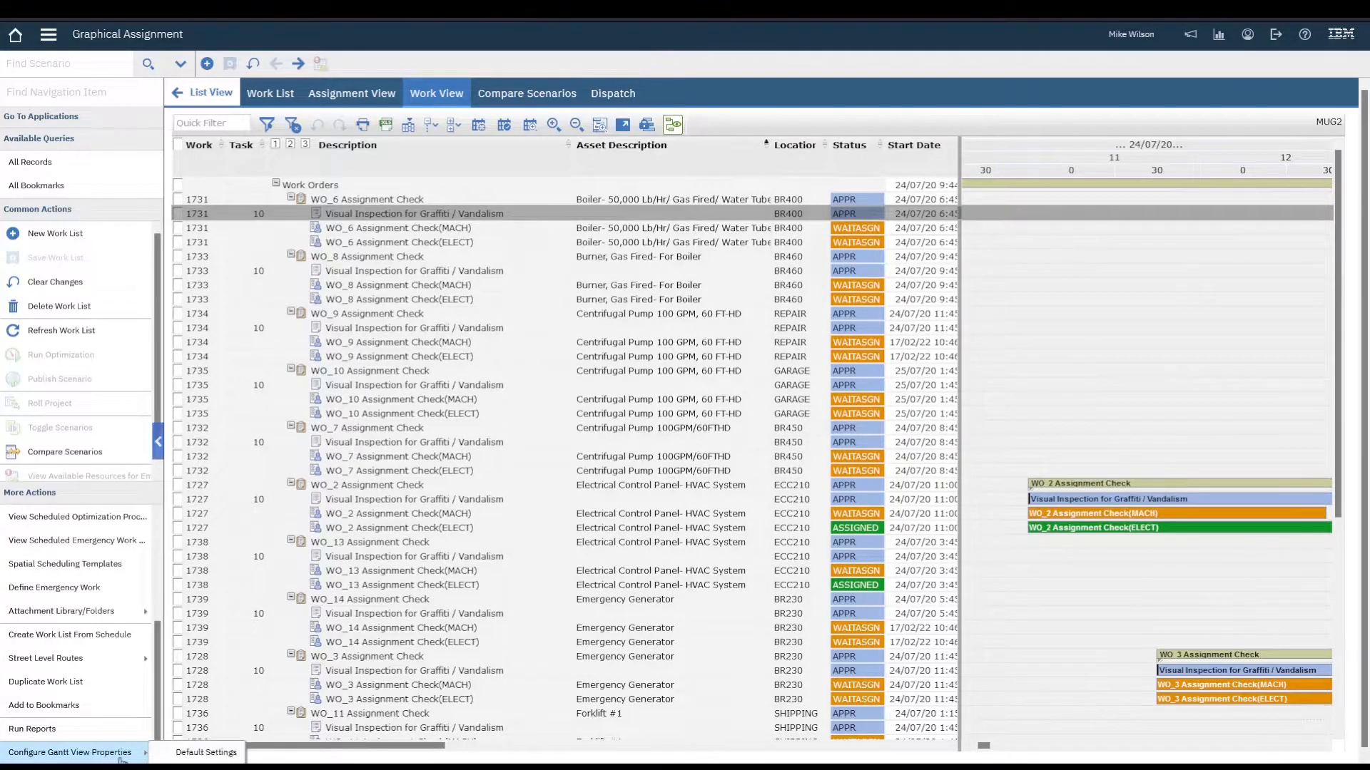
pyautogui.click(194, 754)
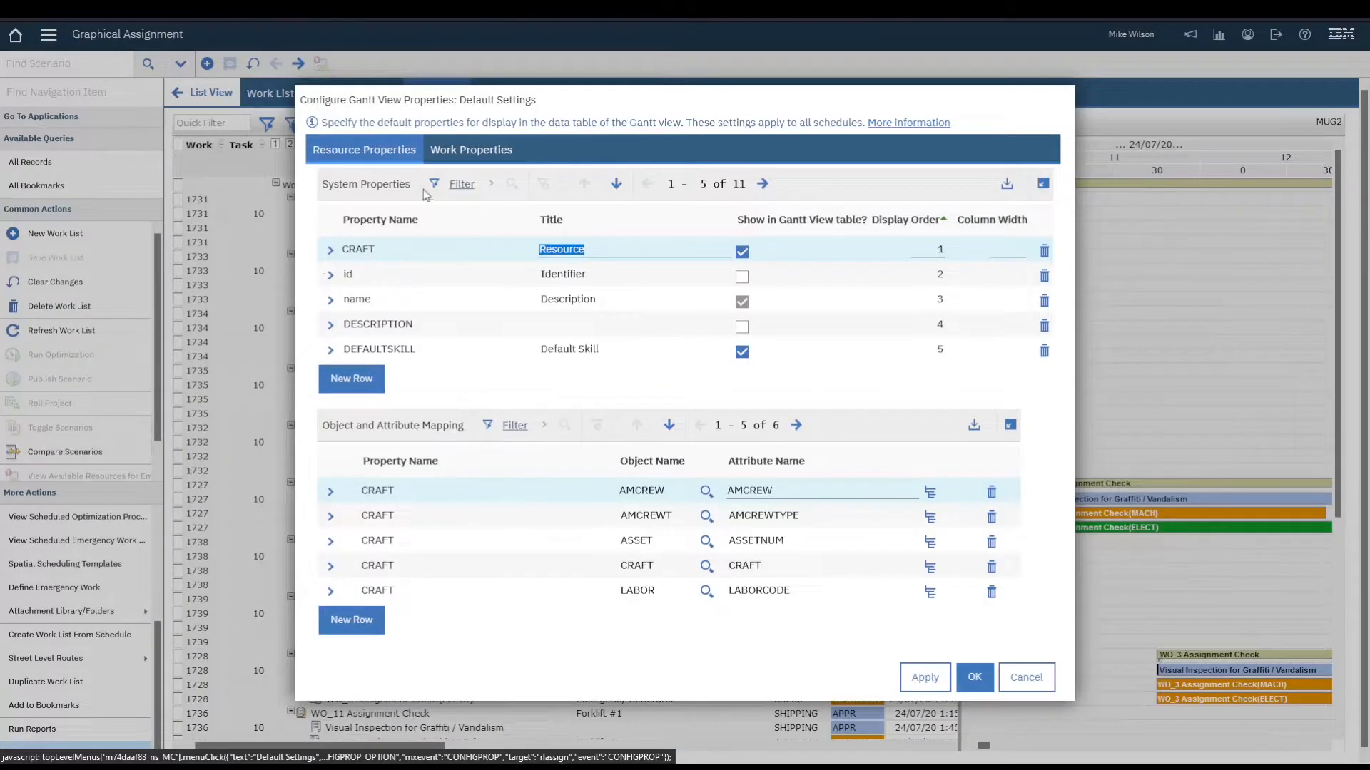
pyautogui.click(446, 156)
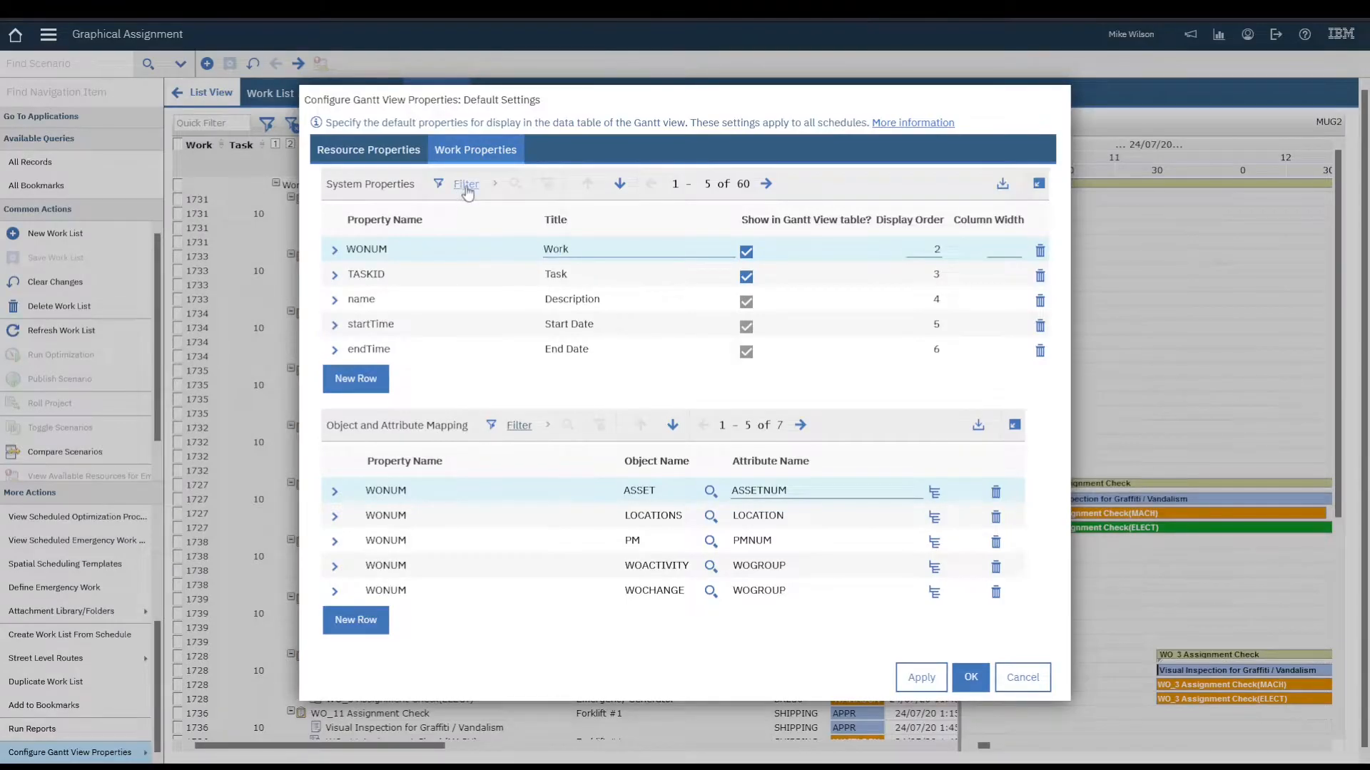
pyautogui.click(463, 184)
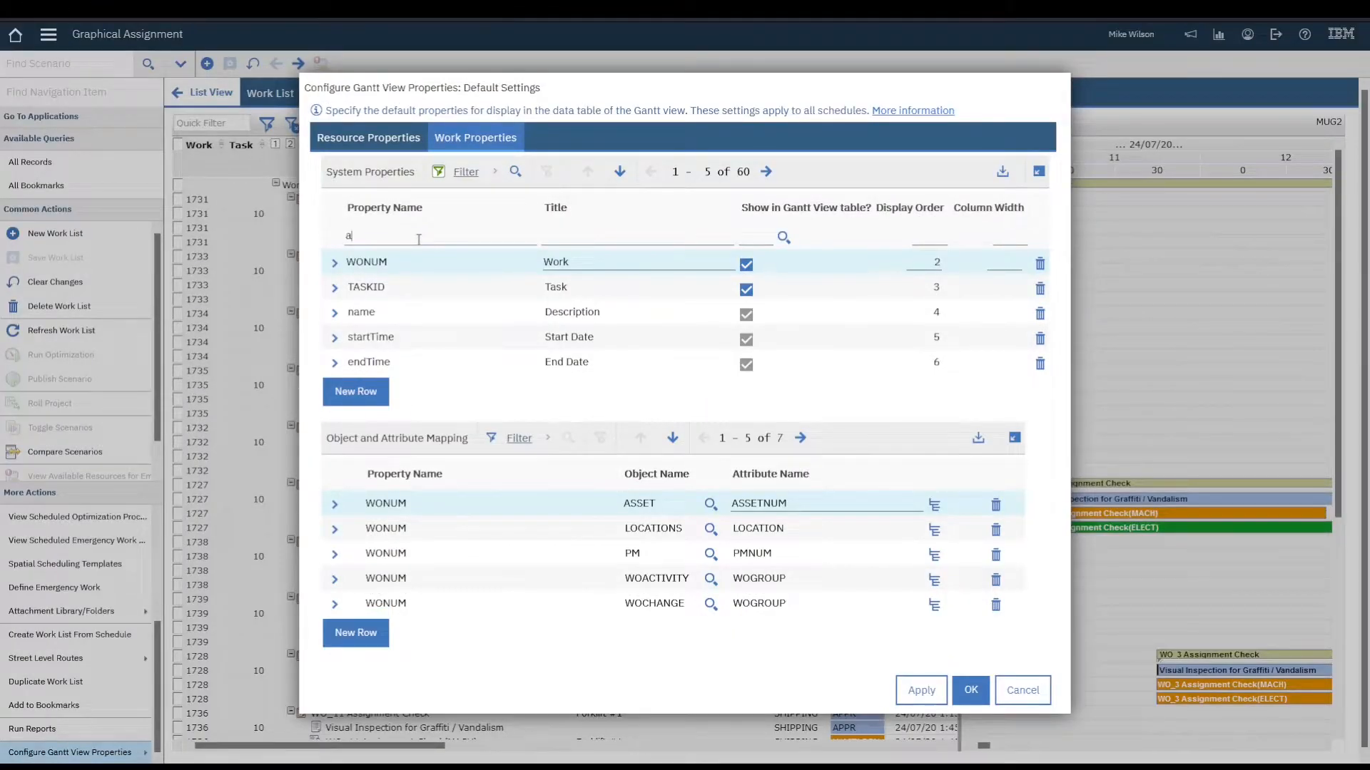
pyautogui.write('asset')
pyautogui.press('Return')
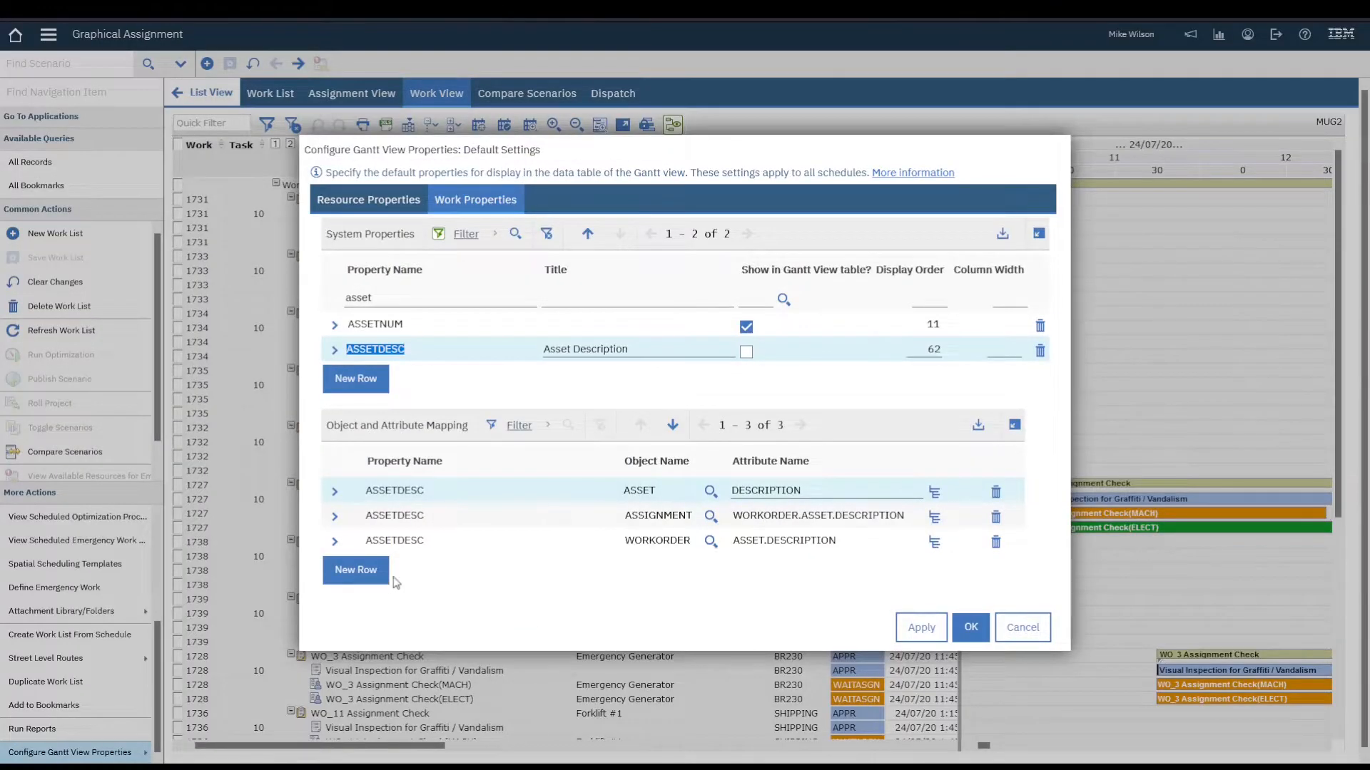
# Add a new ASSETDESC object and attribute mapping with WOACTIVITY as the object
pyautogui.click(355, 592)
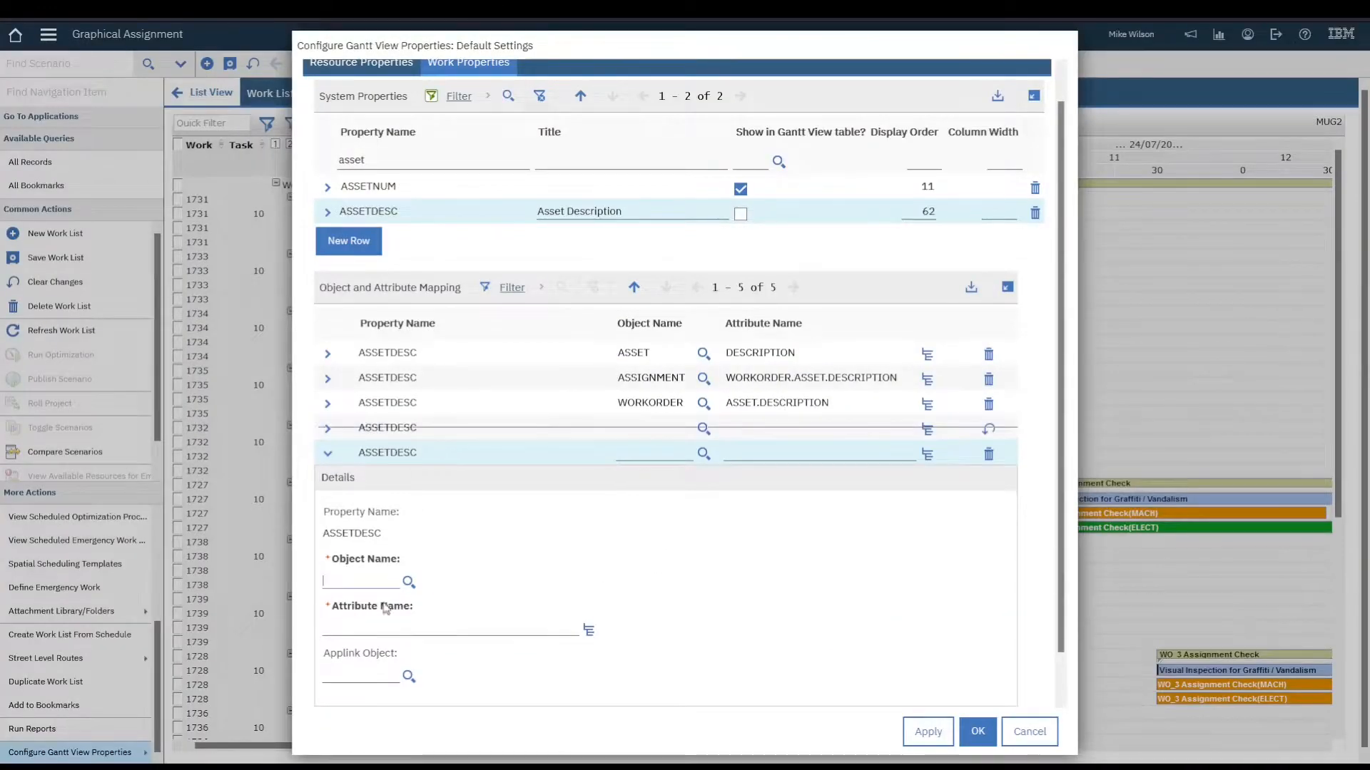
pyautogui.click(408, 582)
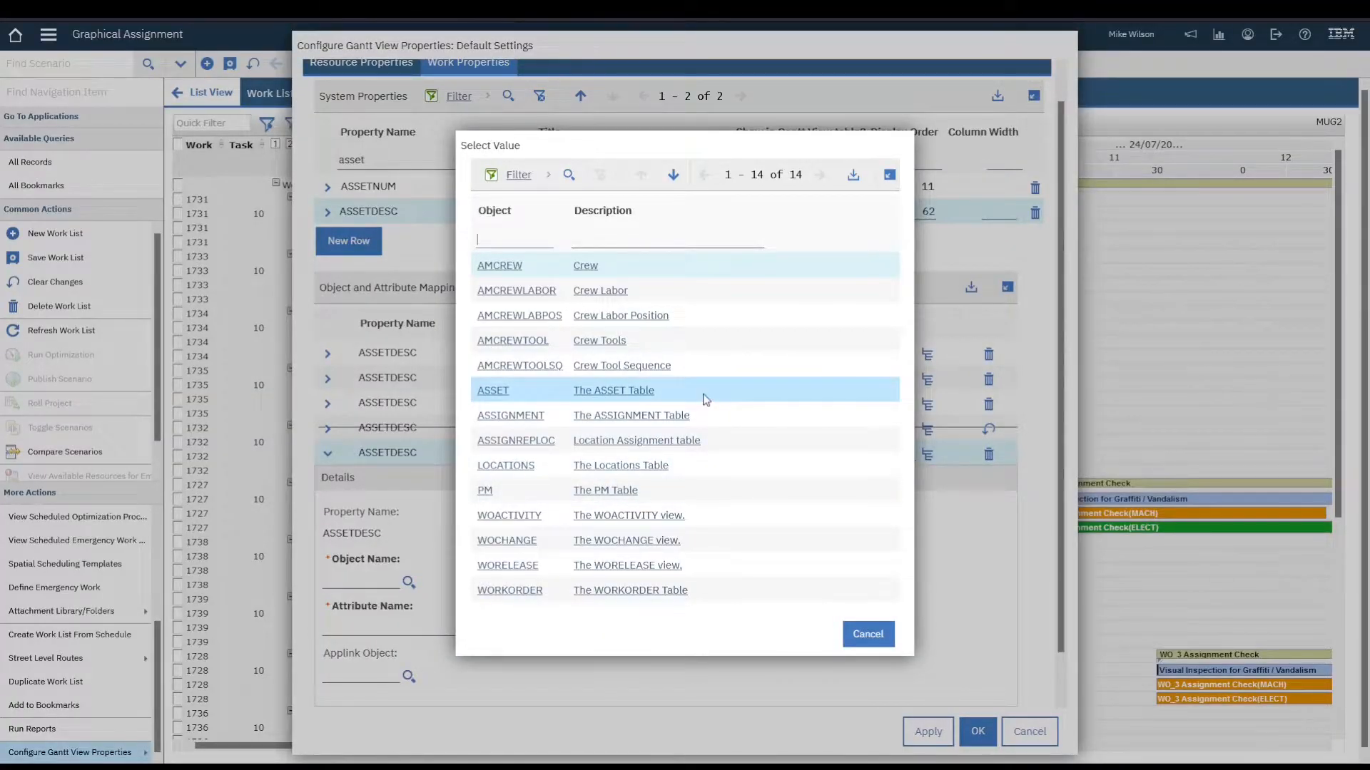
pyautogui.click(509, 519)
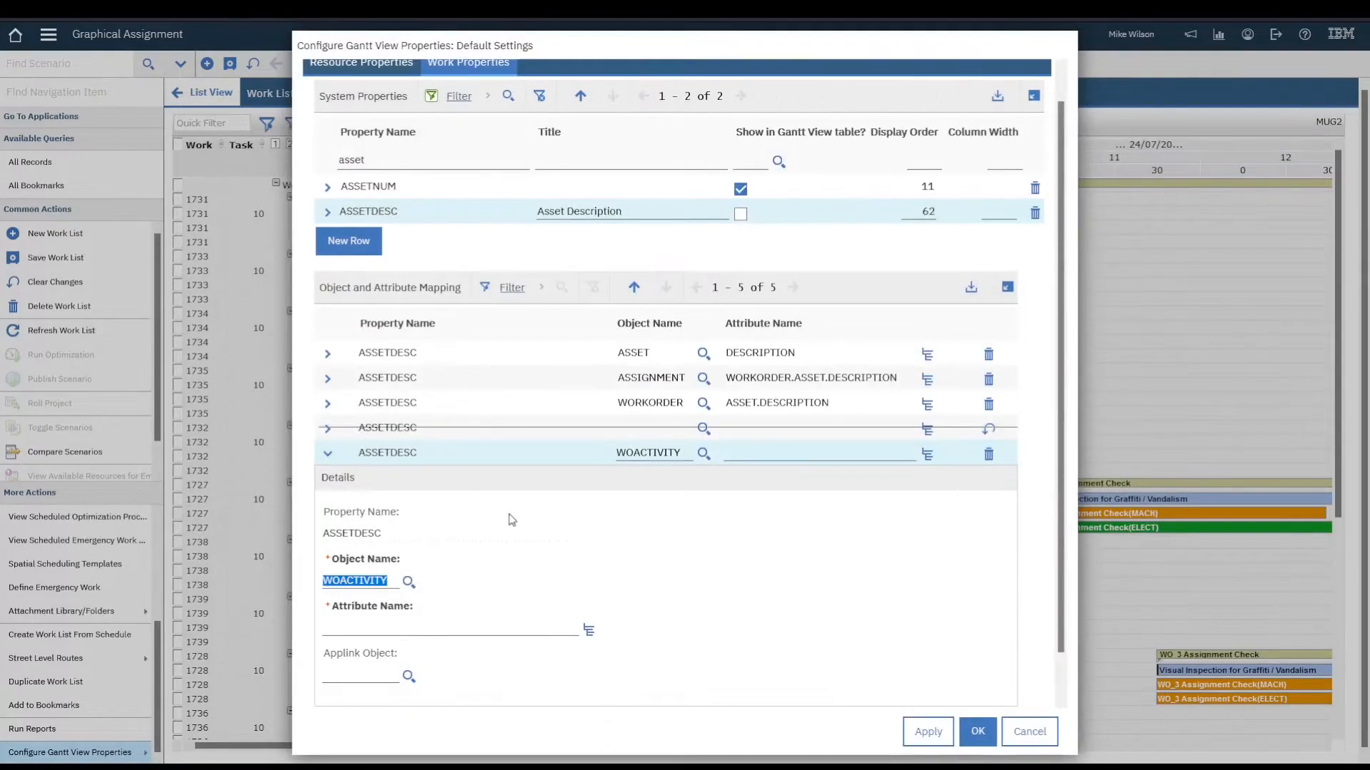
# Set the WOACTIVITY mapping's attribute to ASSET.DESCRIPTION and accept the Gantt view settings
pyautogui.click(588, 632)
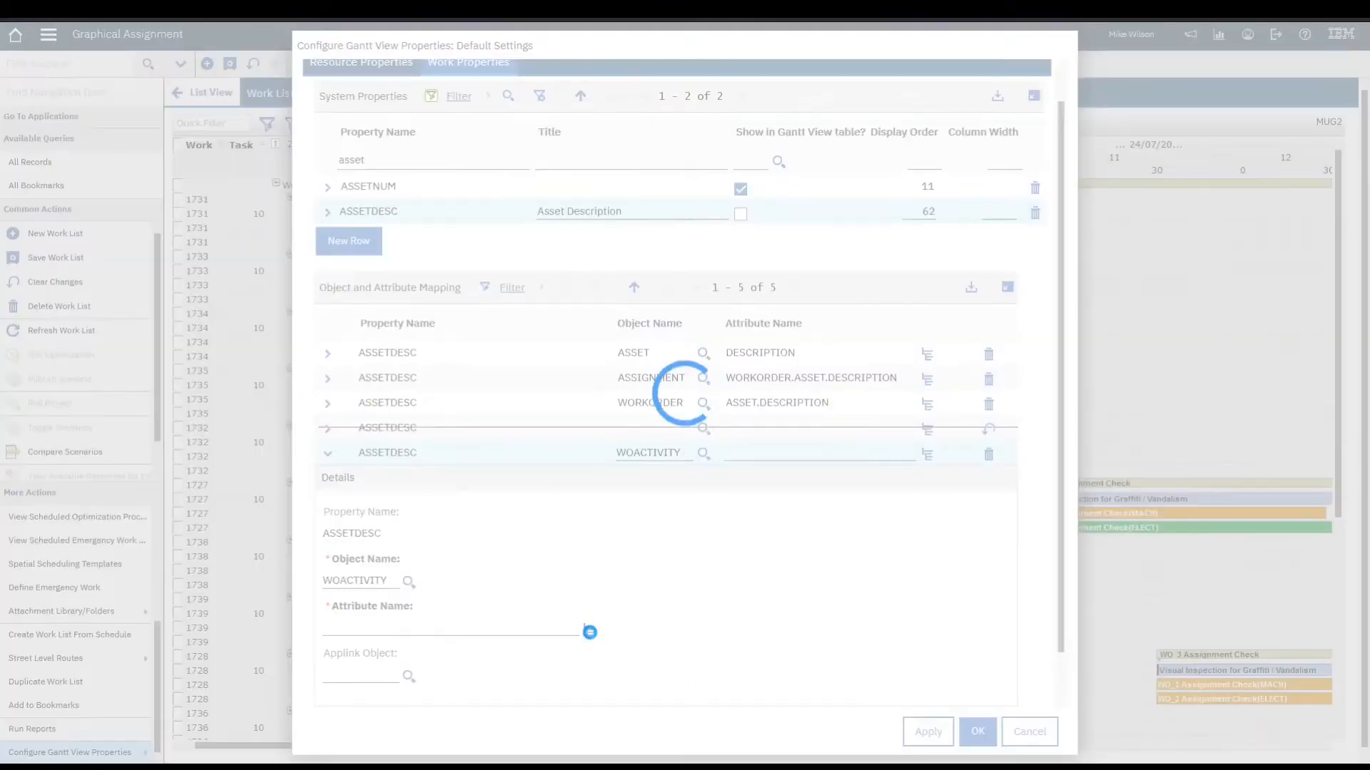
pyautogui.scroll(-15, 660, 378)
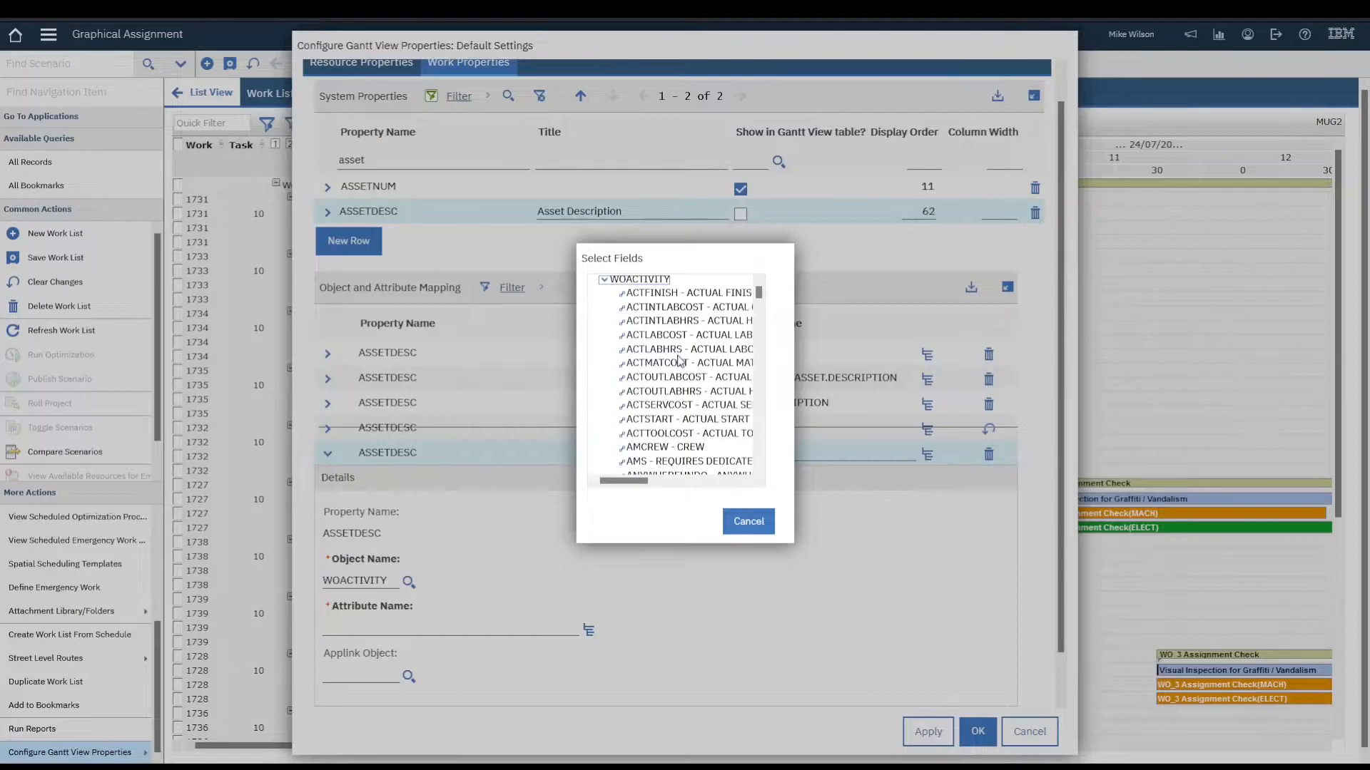
pyautogui.scroll(-15, 679, 362)
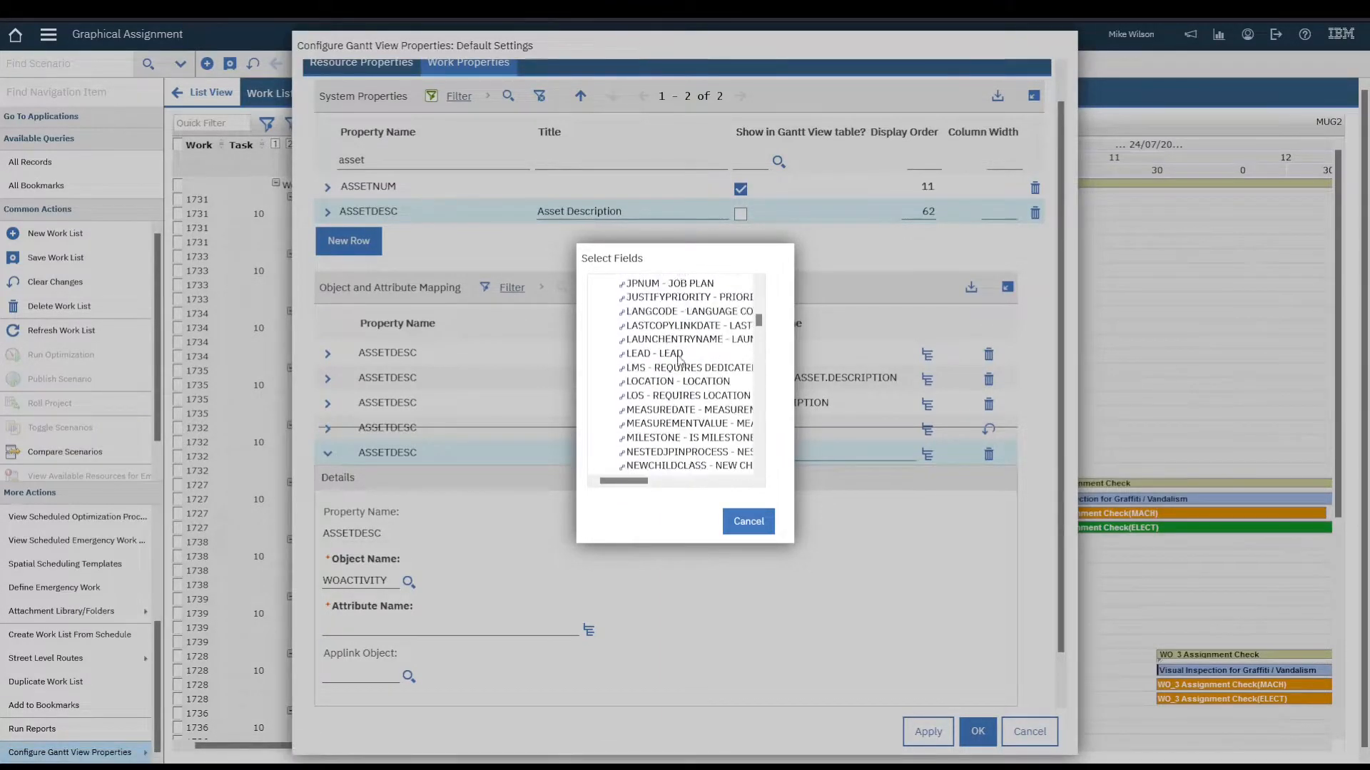
pyautogui.scroll(-15, 679, 362)
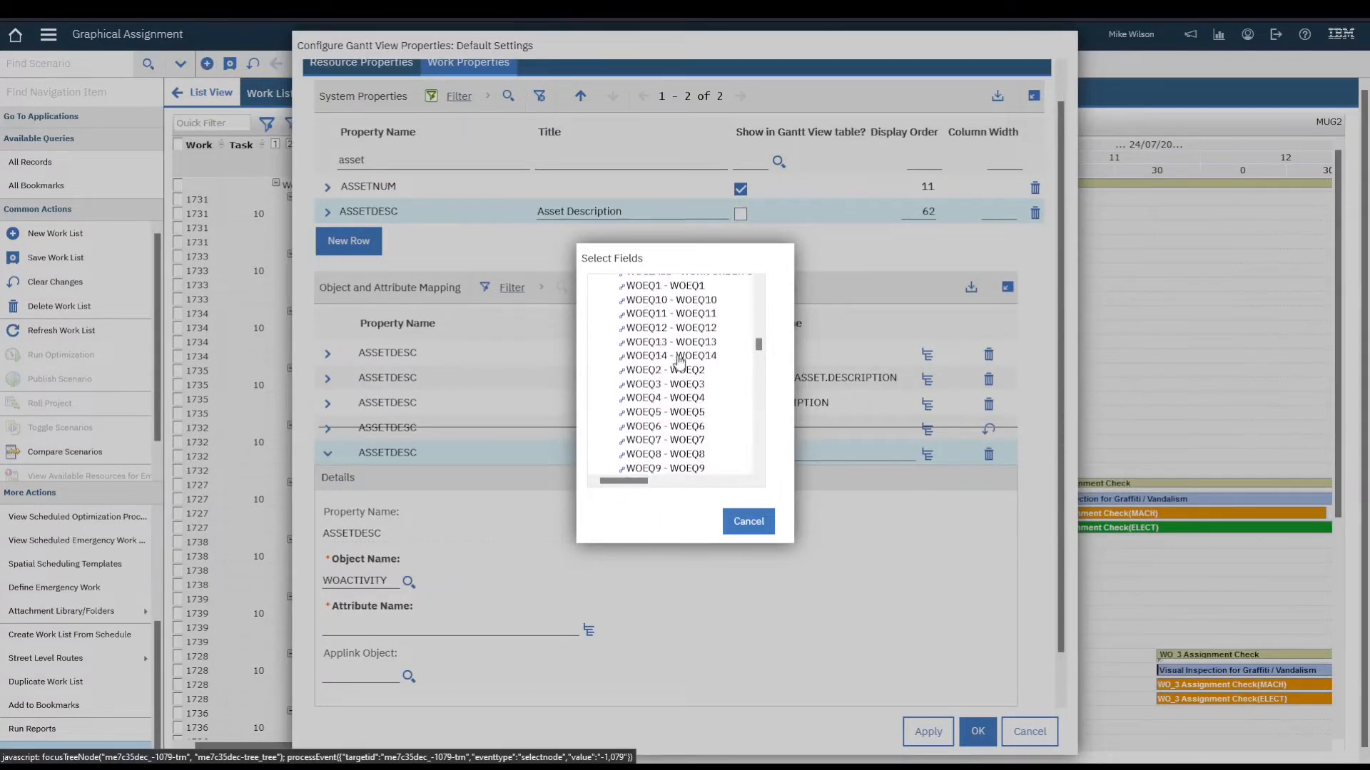
pyautogui.scroll(-3, 679, 361)
pyautogui.click(657, 402)
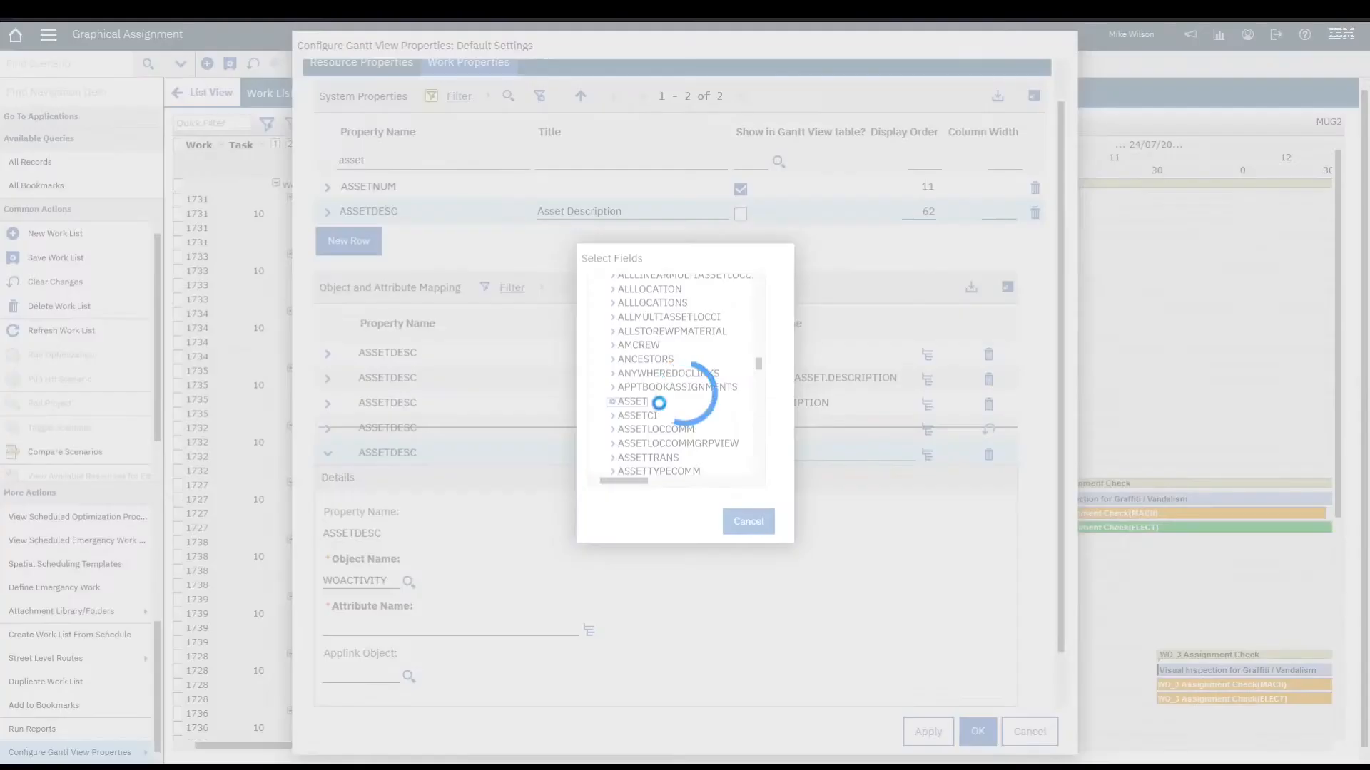
pyautogui.scroll(-6, 671, 423)
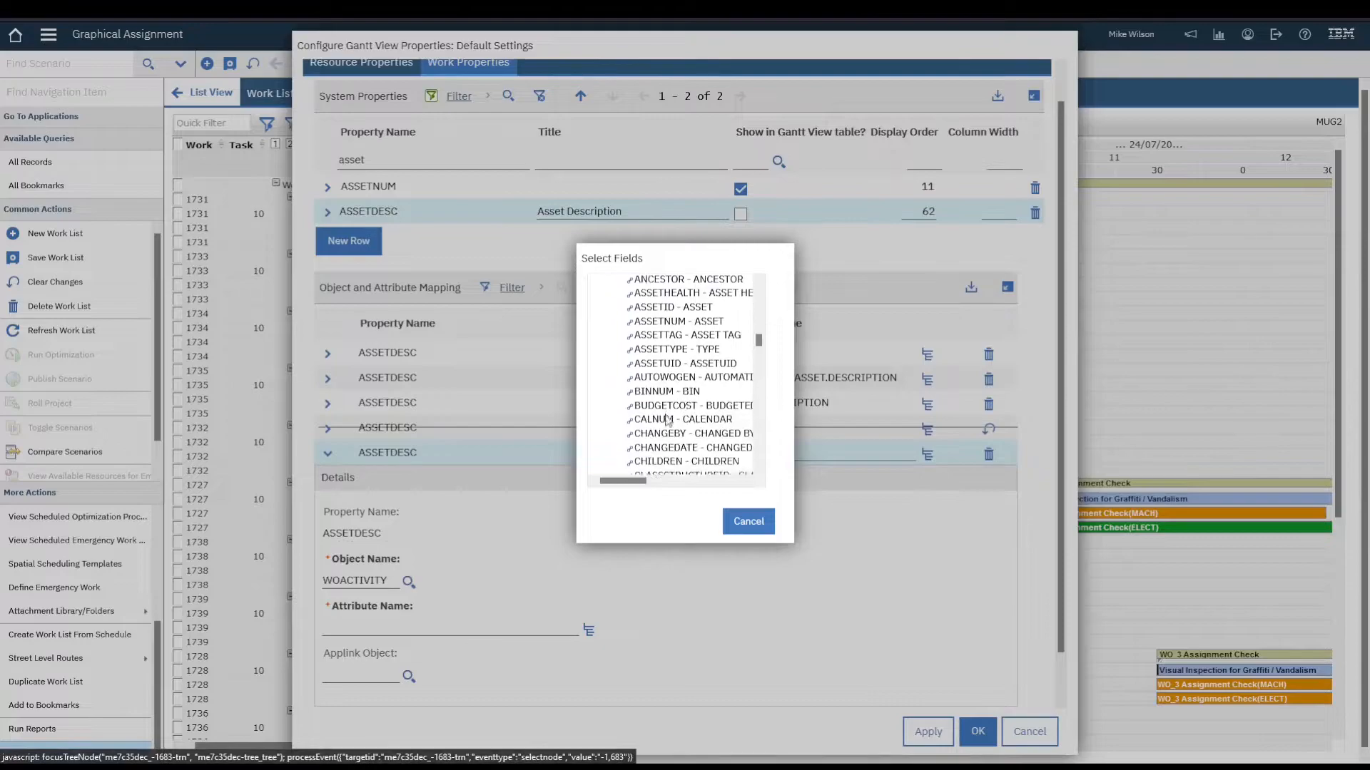
pyautogui.scroll(-3, 670, 423)
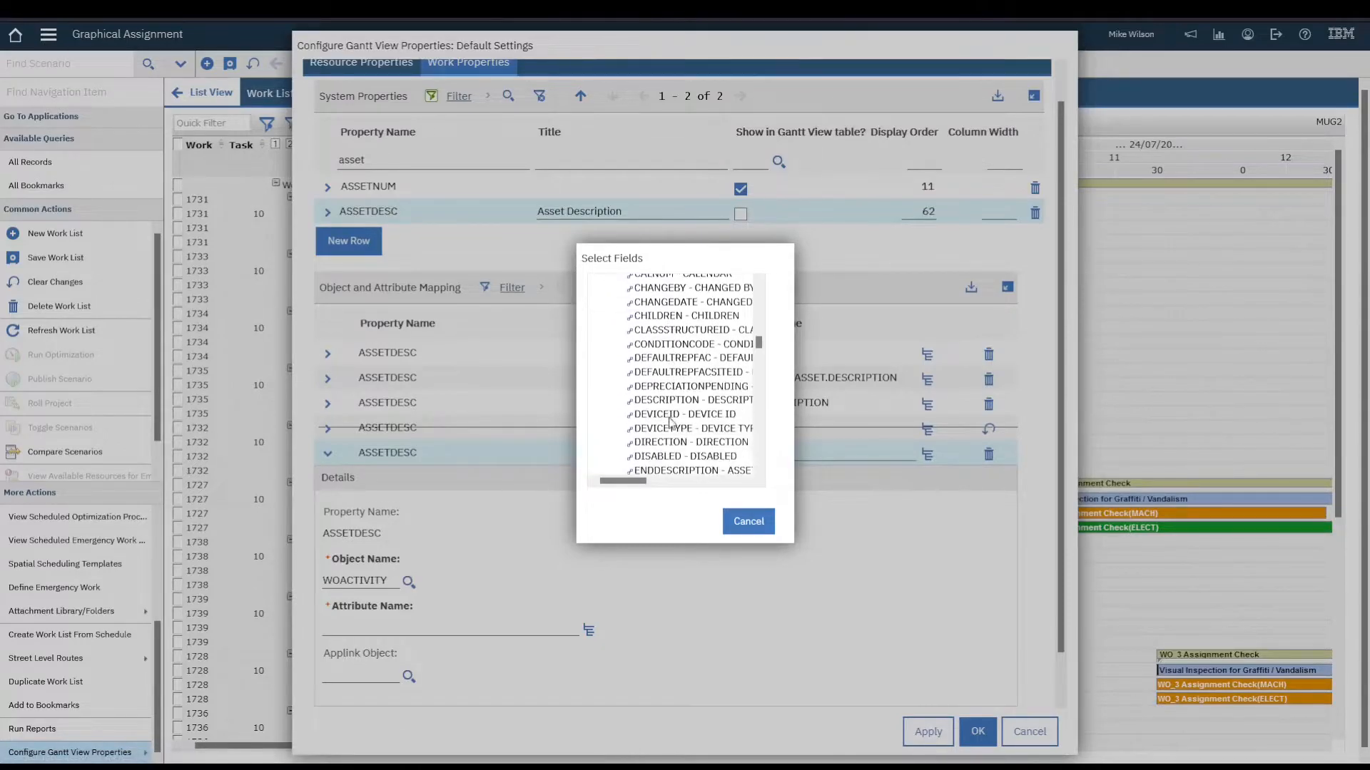
pyautogui.click(632, 399)
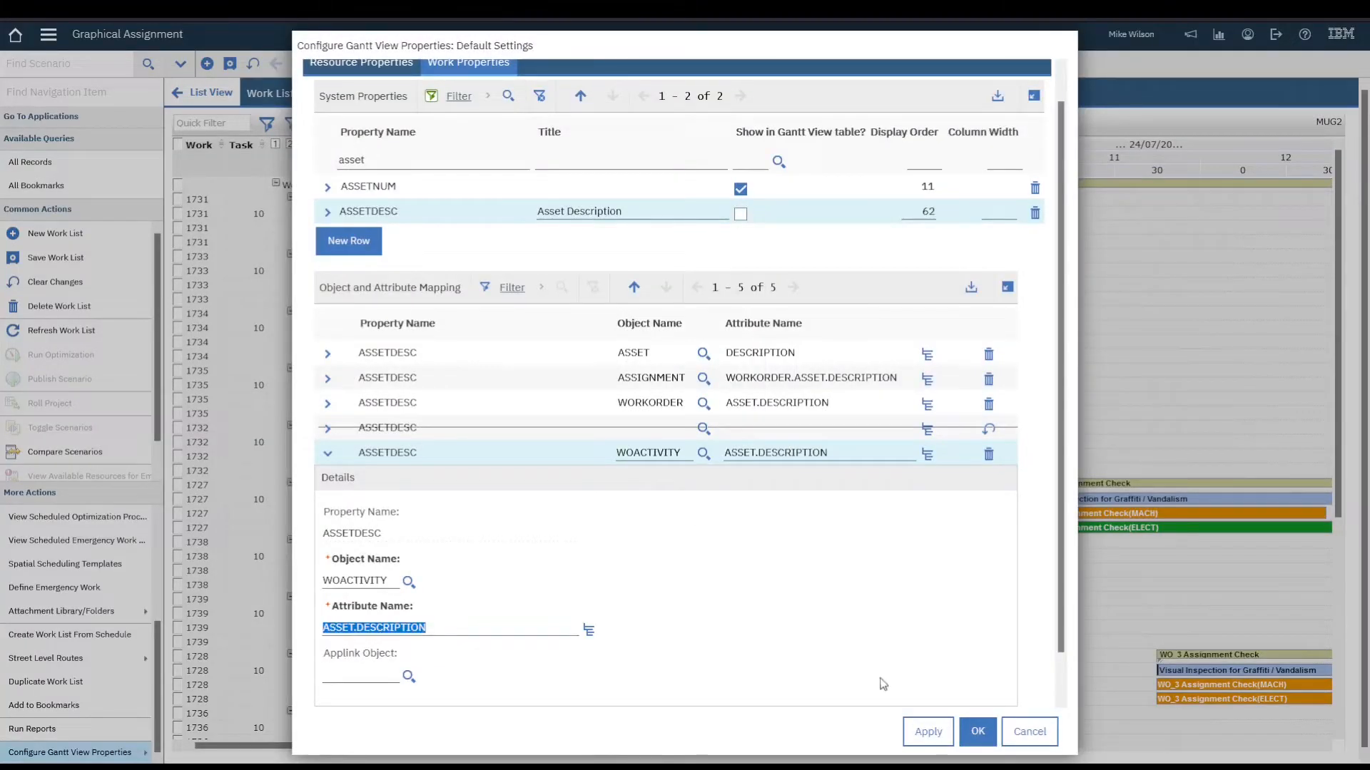
pyautogui.click(966, 734)
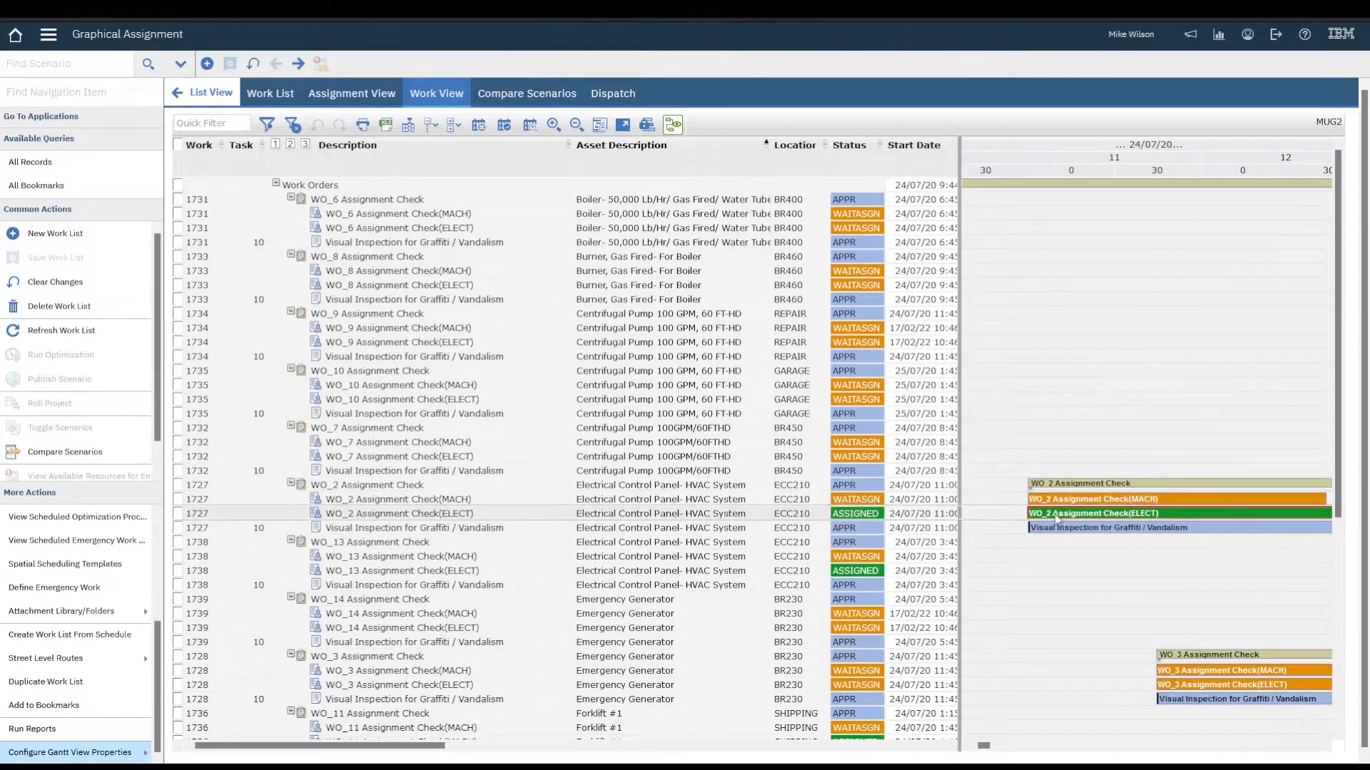
# Examine the WO_2 bar in the work view and the WO_12 Assignment Check(ELECT) bar's details in the assignment view
pyautogui.click(1074, 487)
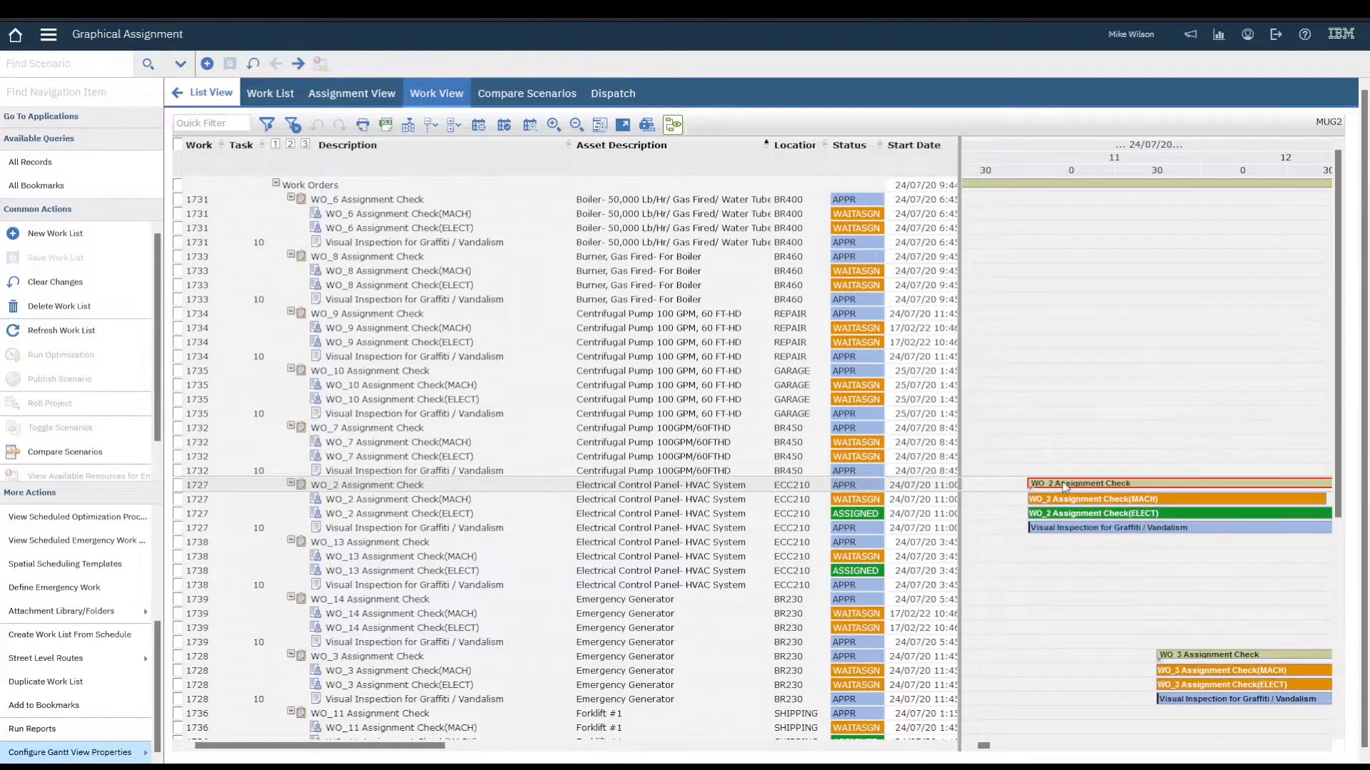
pyautogui.click(352, 96)
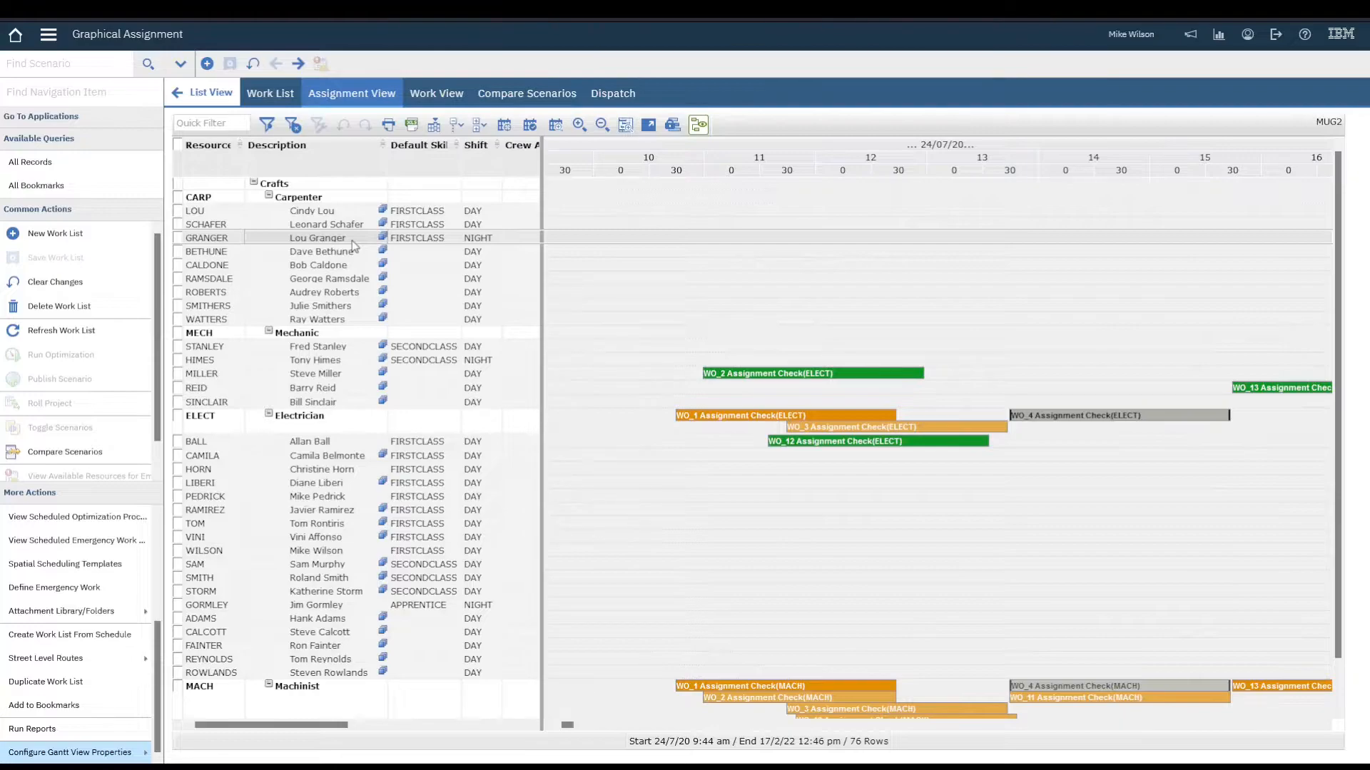
pyautogui.click(887, 442)
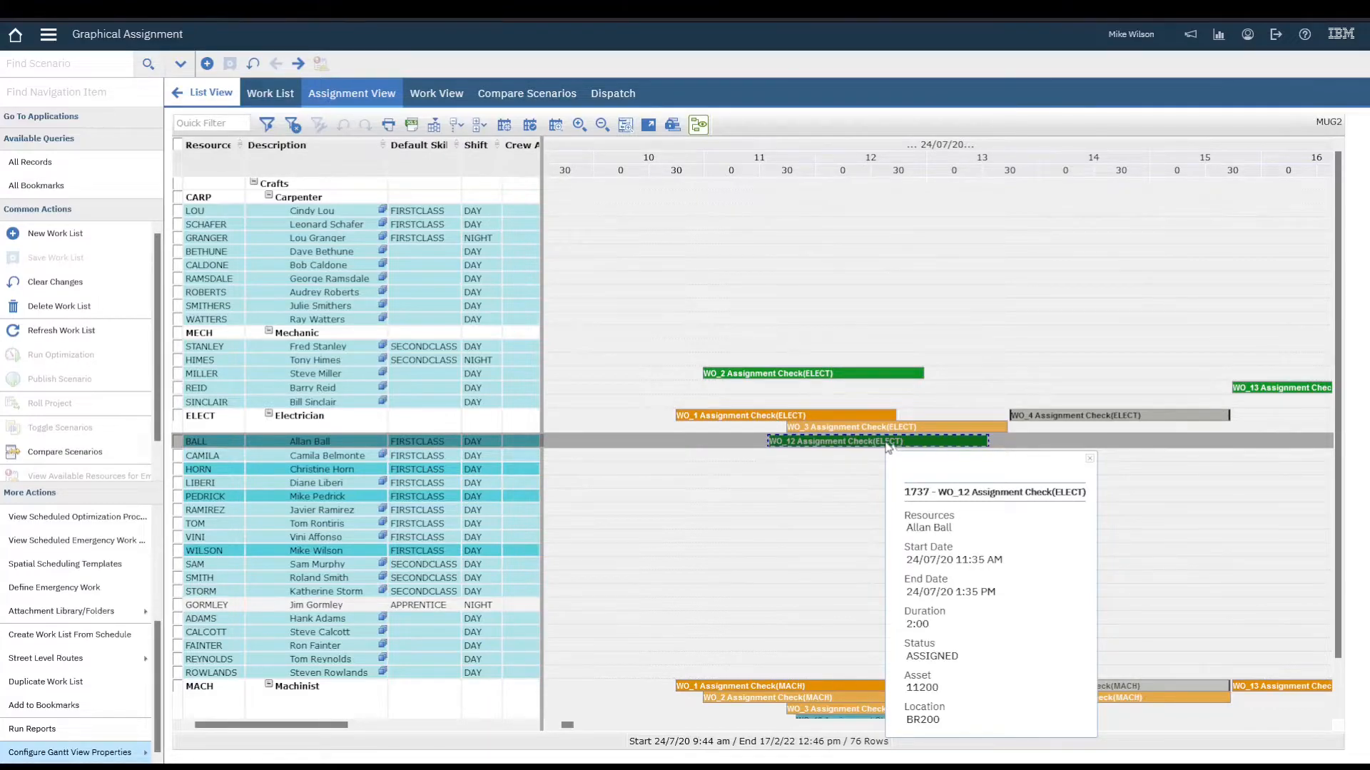
pyautogui.click(1090, 460)
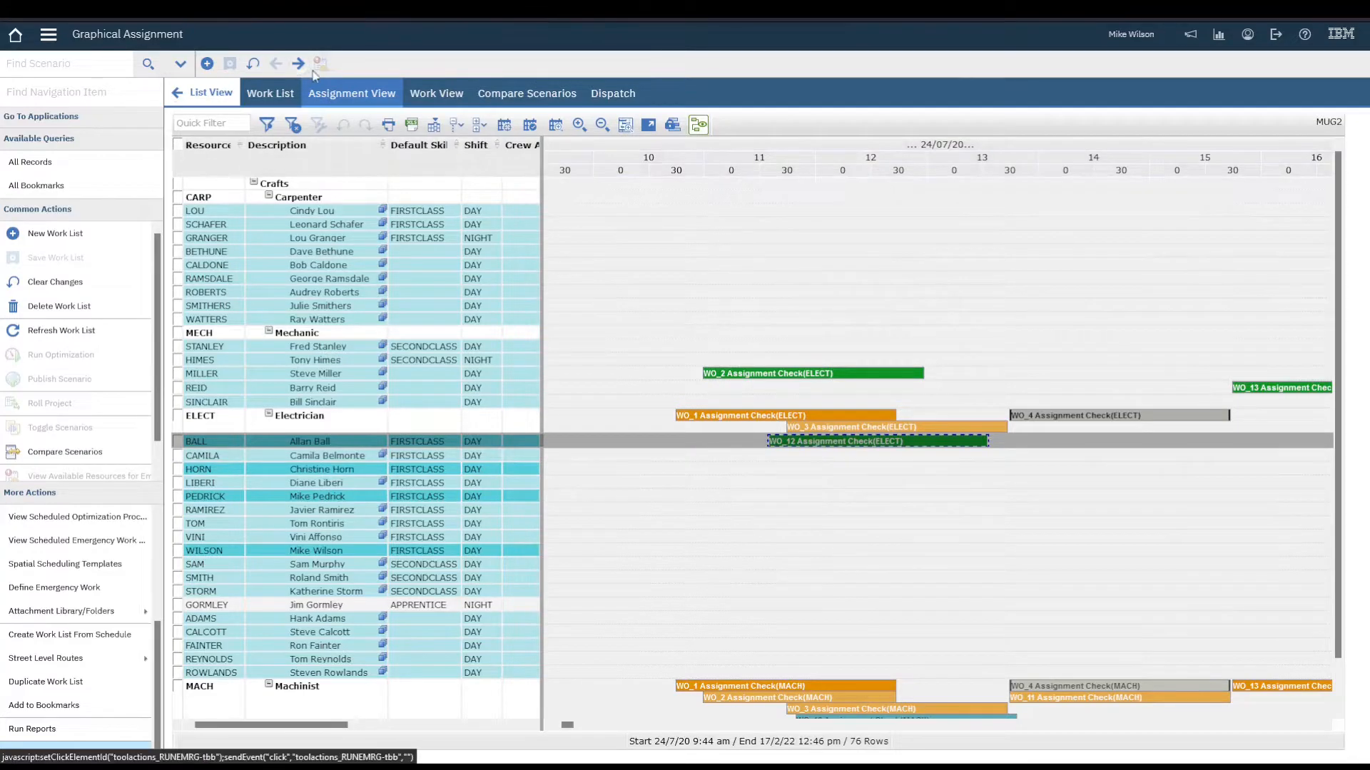
# Look at the MUG2 work list details, and return to the work view to examine the Gantt bar labels
pyautogui.click(263, 96)
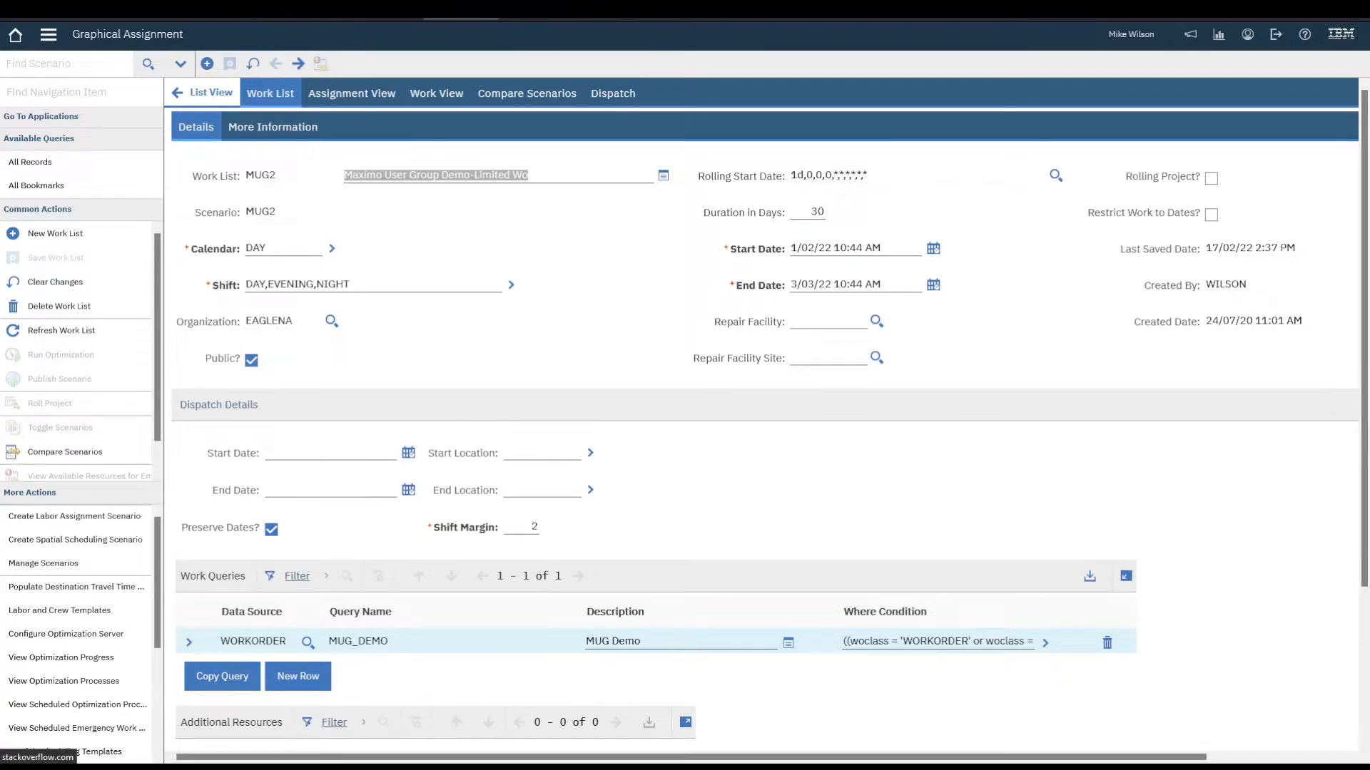
pyautogui.click(429, 97)
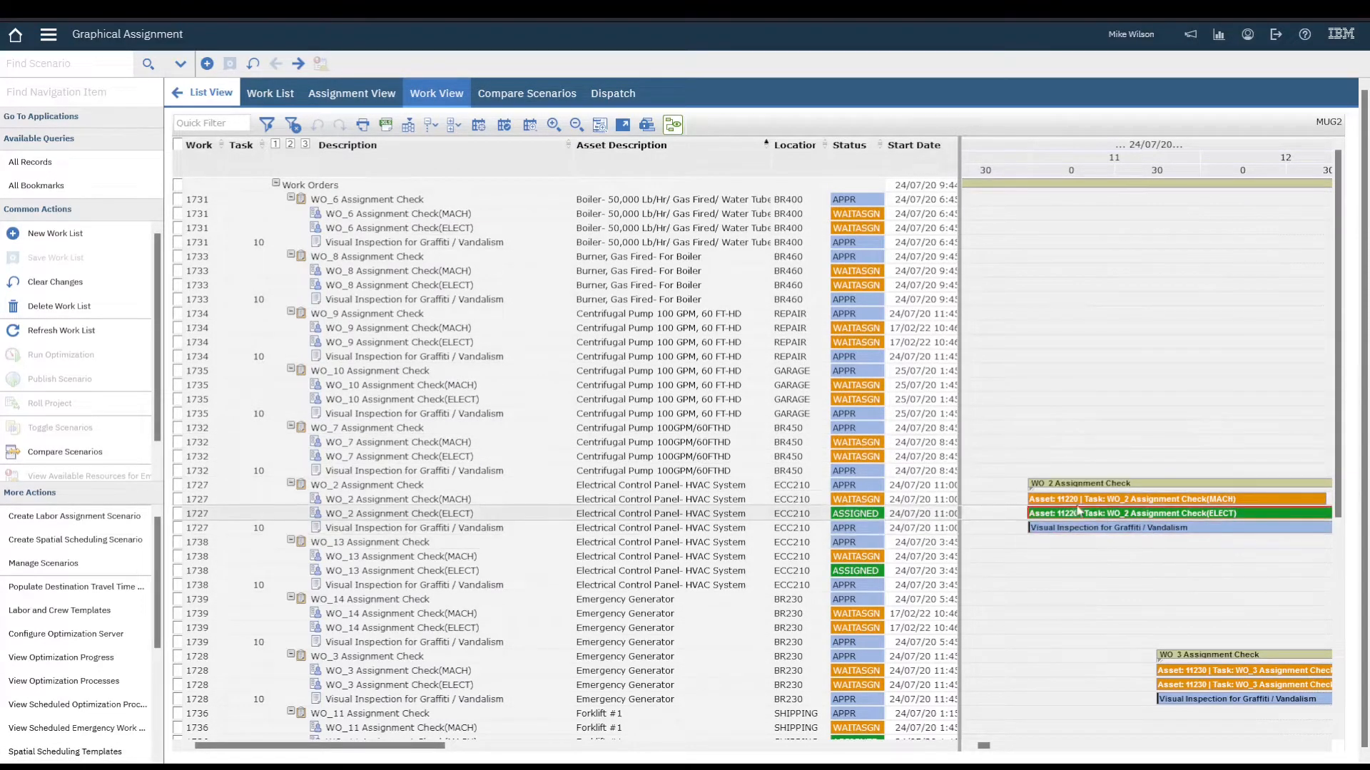
# Examine the tooltips of the WO_2 Assignment Check(MACH) and WO_2 Assignment Check(ELECT) bars in the work view
pyautogui.click(1047, 502)
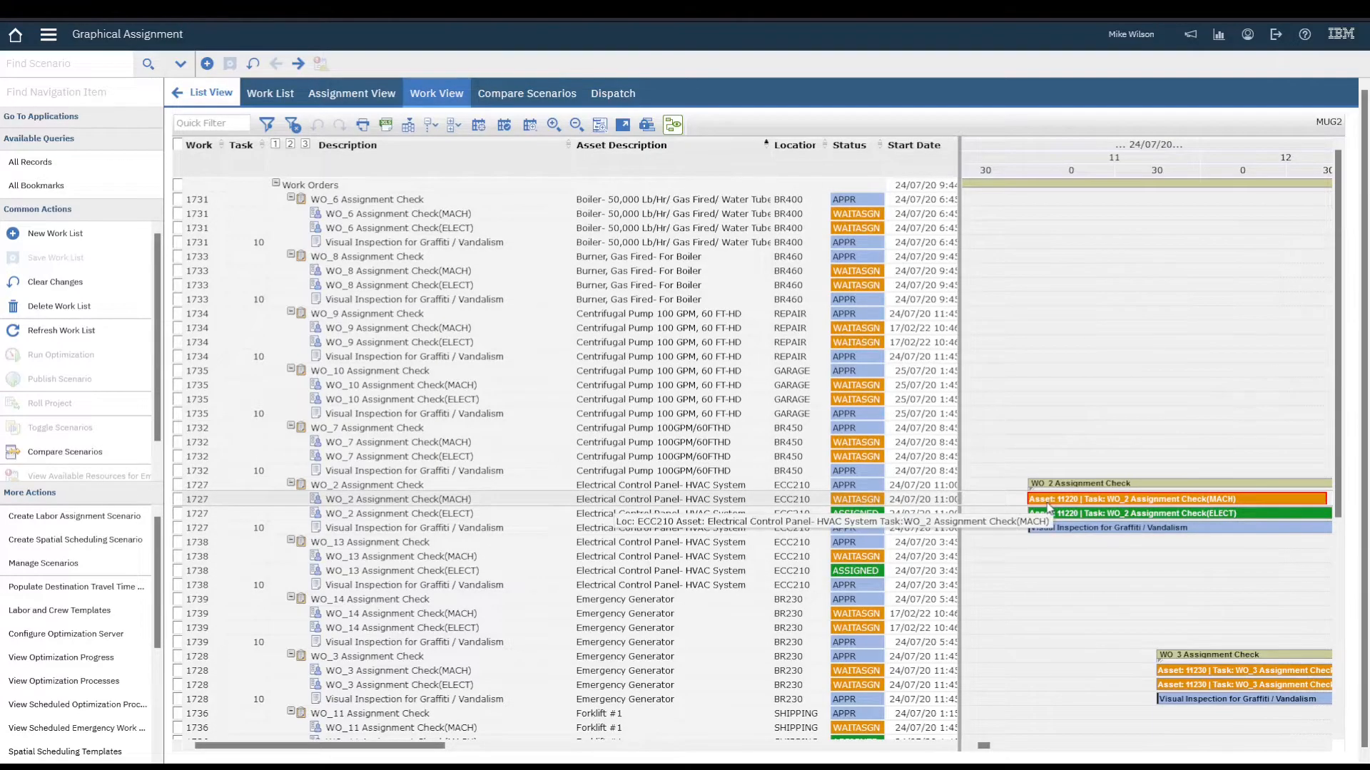
pyautogui.click(1084, 514)
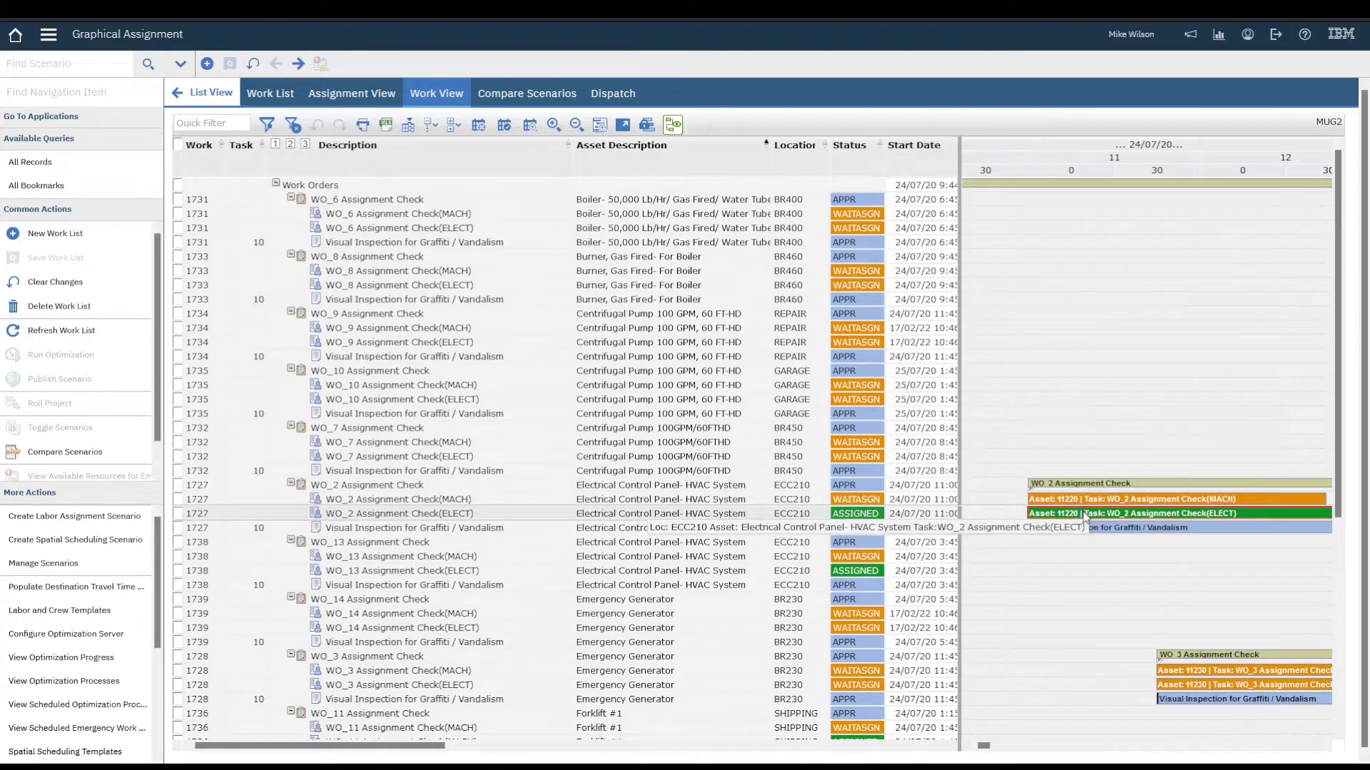
pyautogui.click(1088, 507)
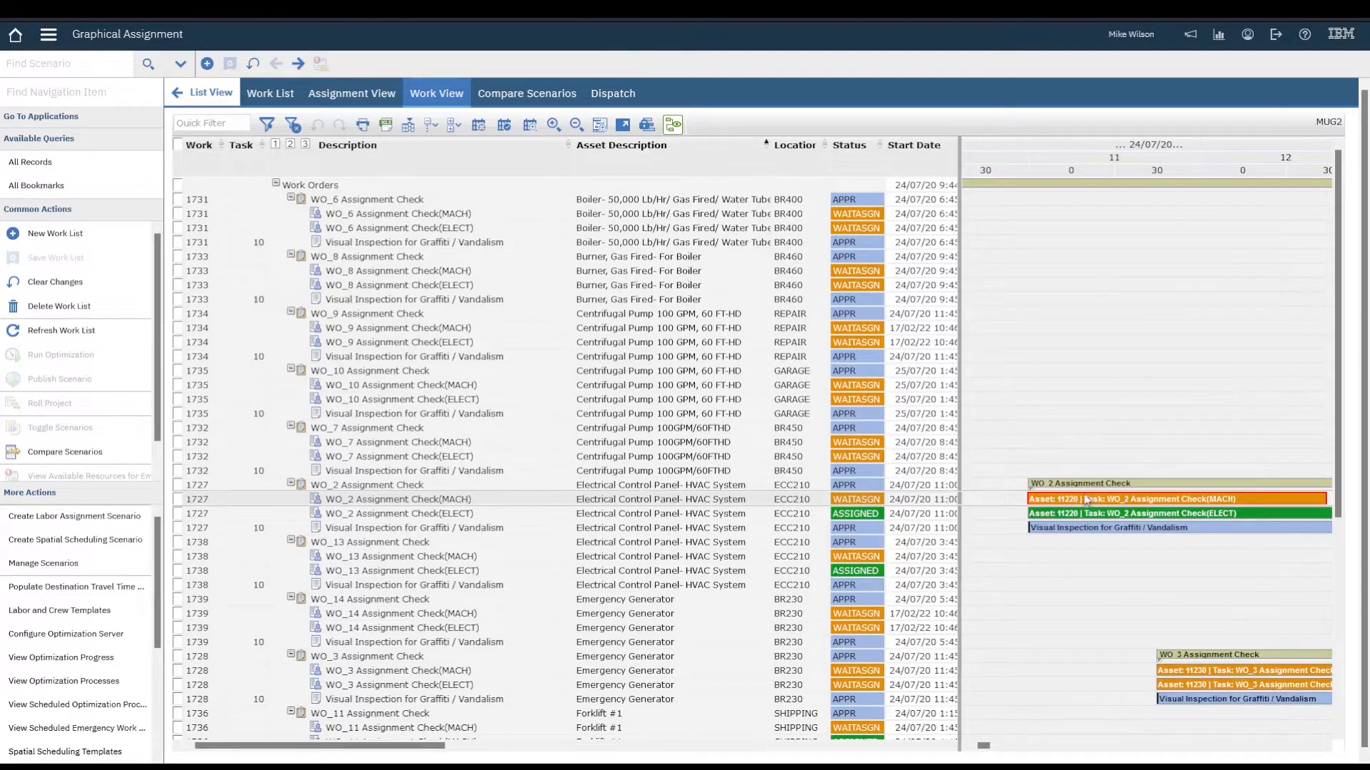
# Switch to the assignment view and examine the Electrician craft's WO_1 Assignment Check(ELECT) bar
pyautogui.click(344, 92)
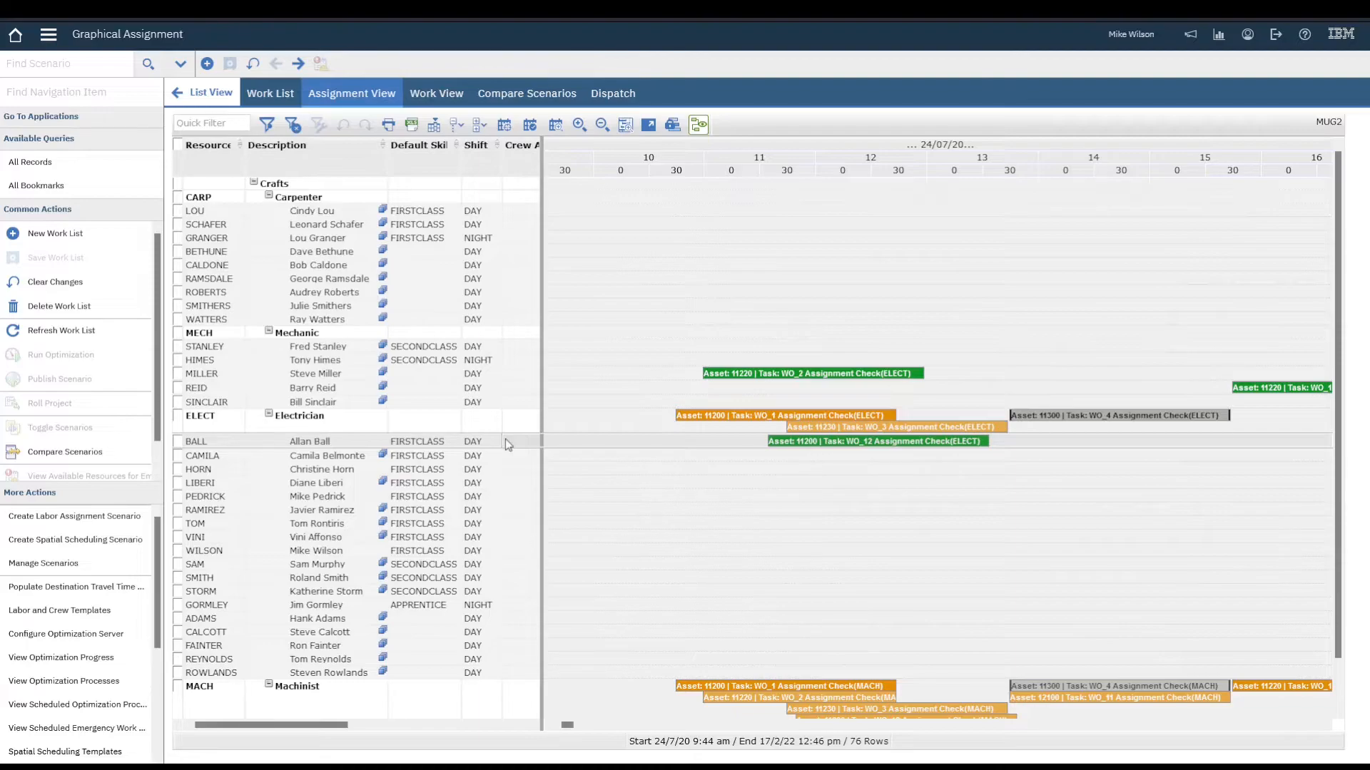
pyautogui.click(733, 420)
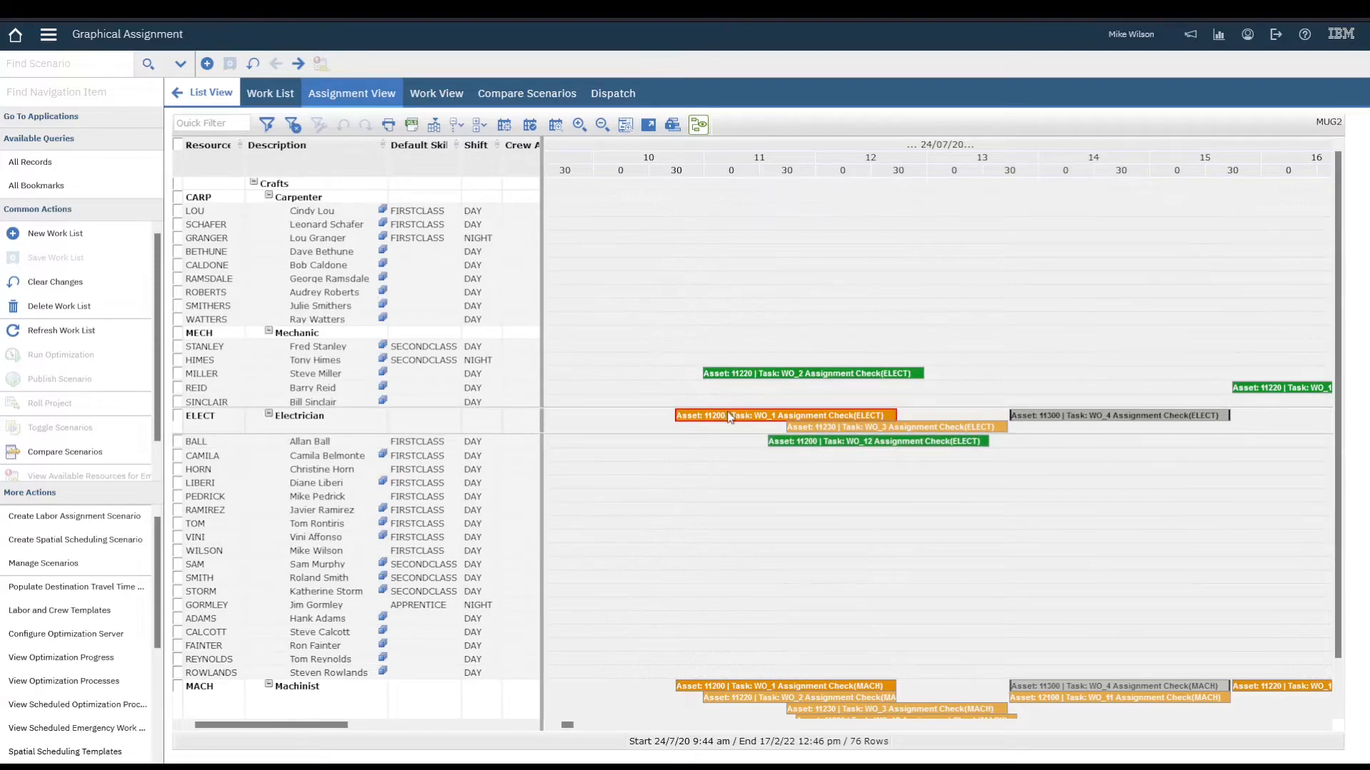
pyautogui.moveTo(733, 421)
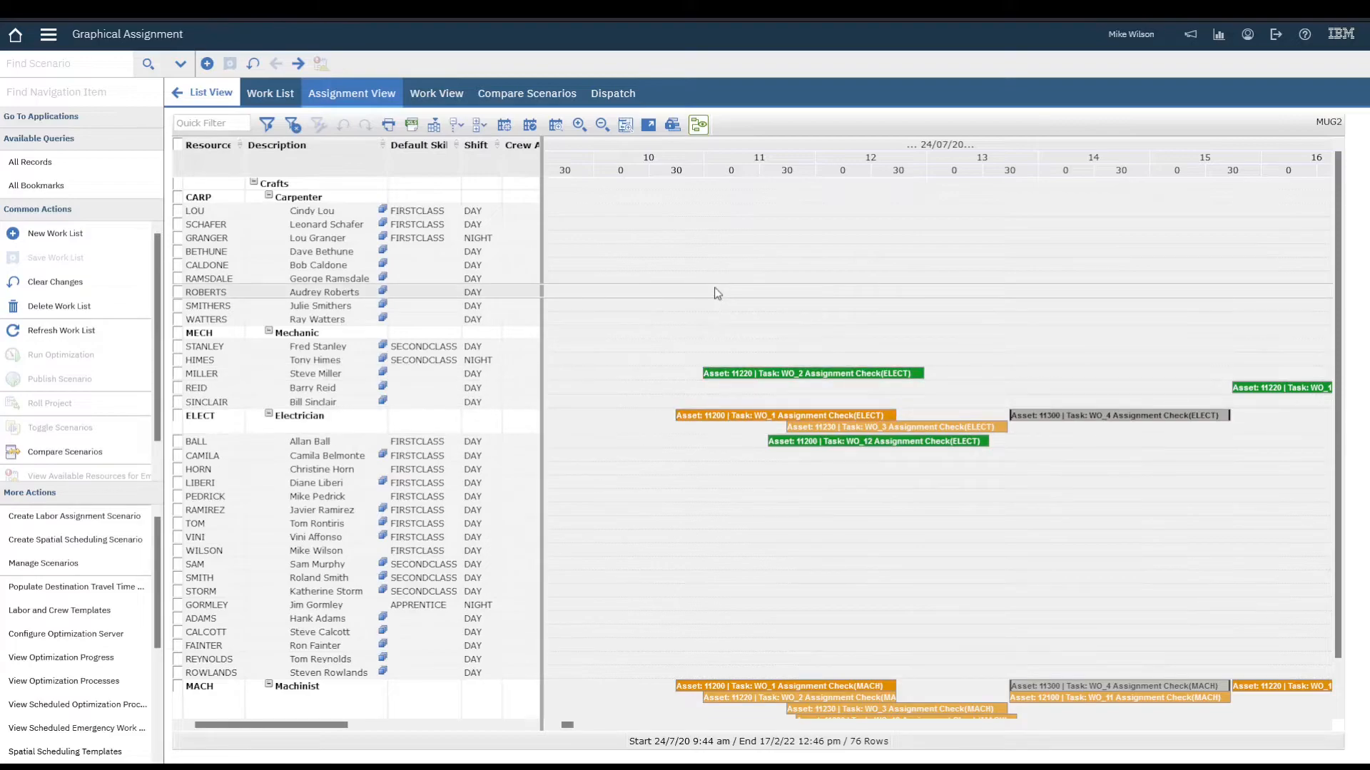
# Look over the assignments on the wider timeline, then focus on the evening of 24/07/20 and read the WO_8 Assignment Check(ELECT) bar's tooltip
pyautogui.click(601, 125)
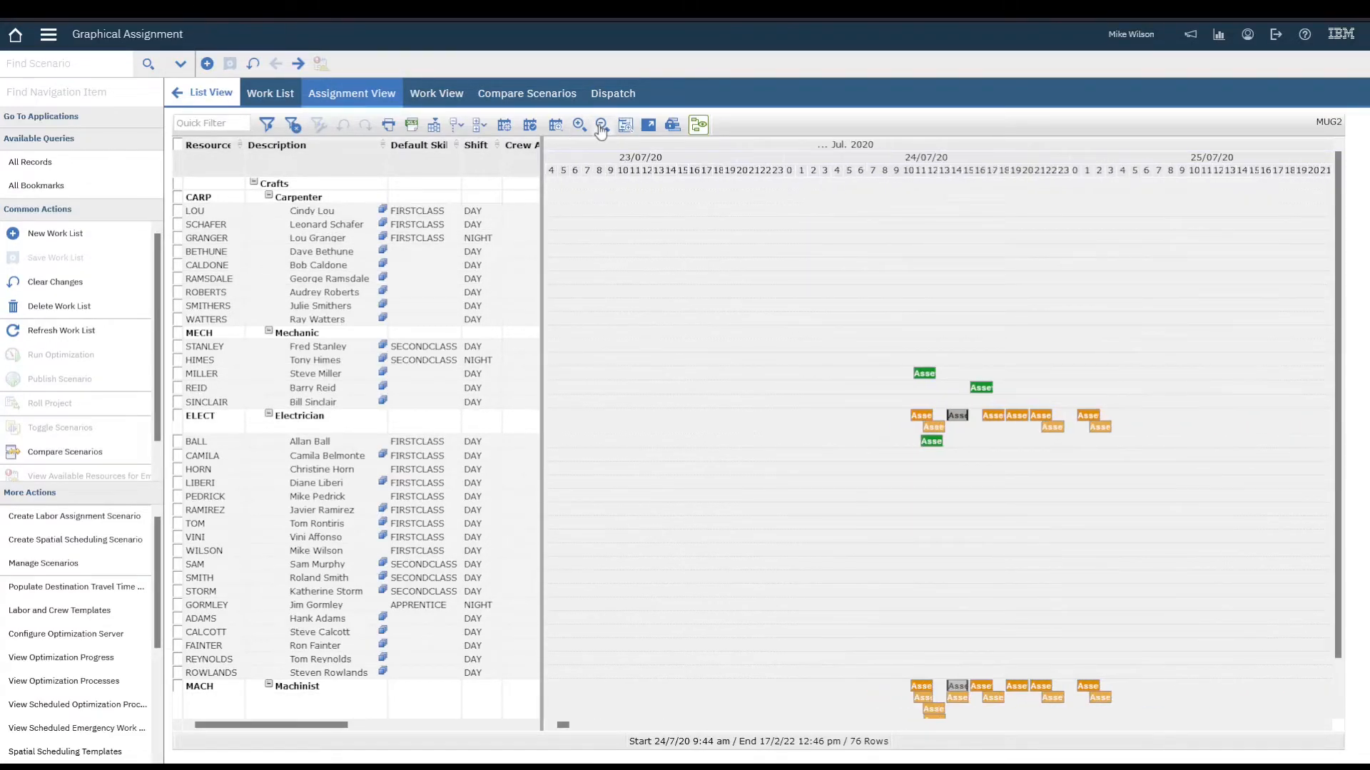
pyautogui.click(602, 126)
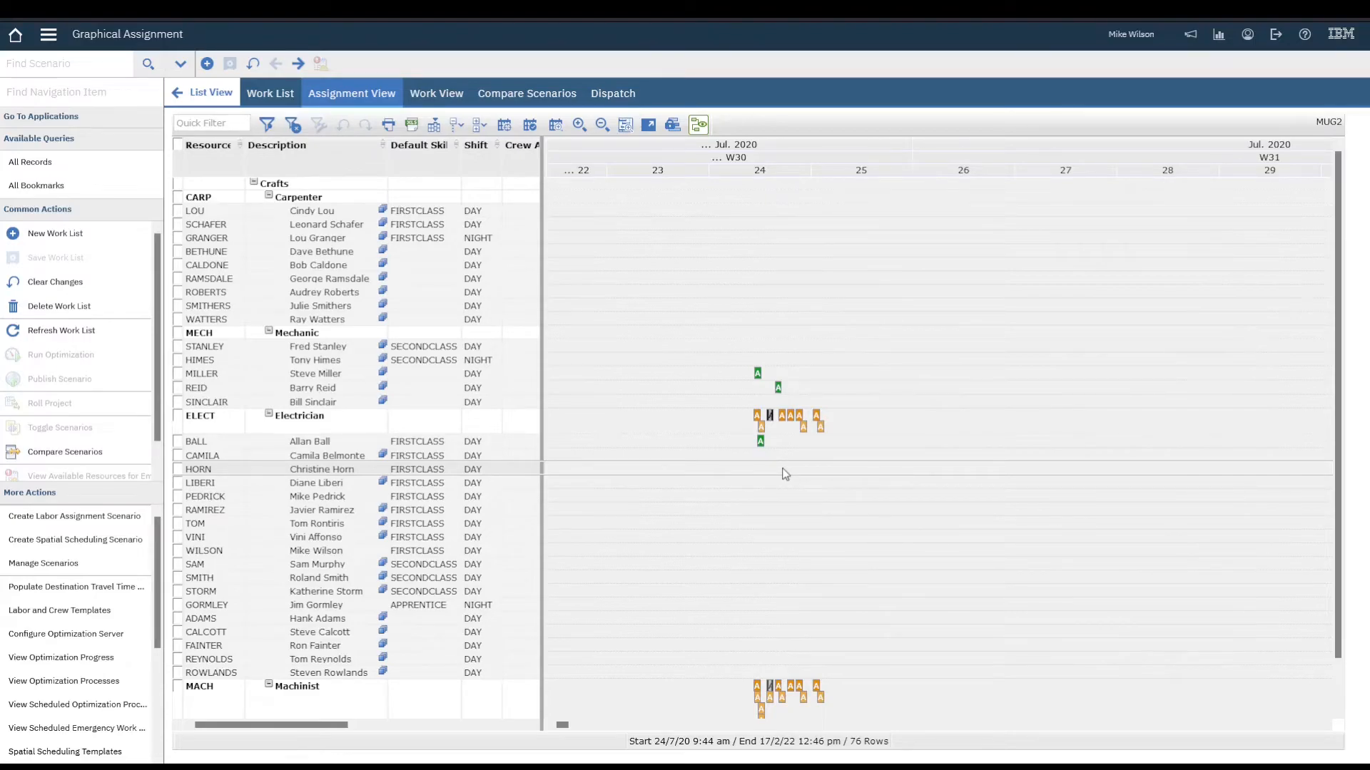
pyautogui.moveTo(805, 433)
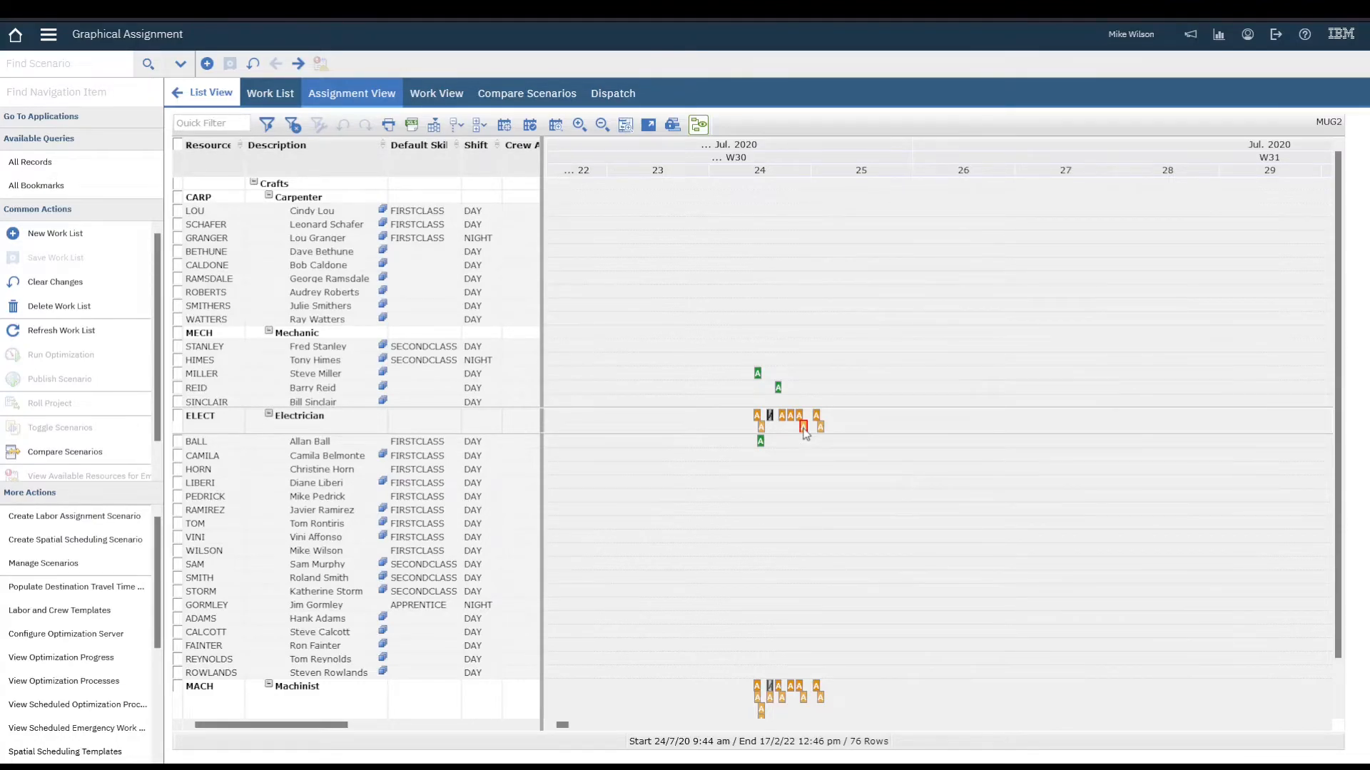
pyautogui.moveTo(745, 169); pyautogui.dragTo(903, 170)
pyautogui.moveTo(804, 517); pyautogui.dragTo(910, 513)
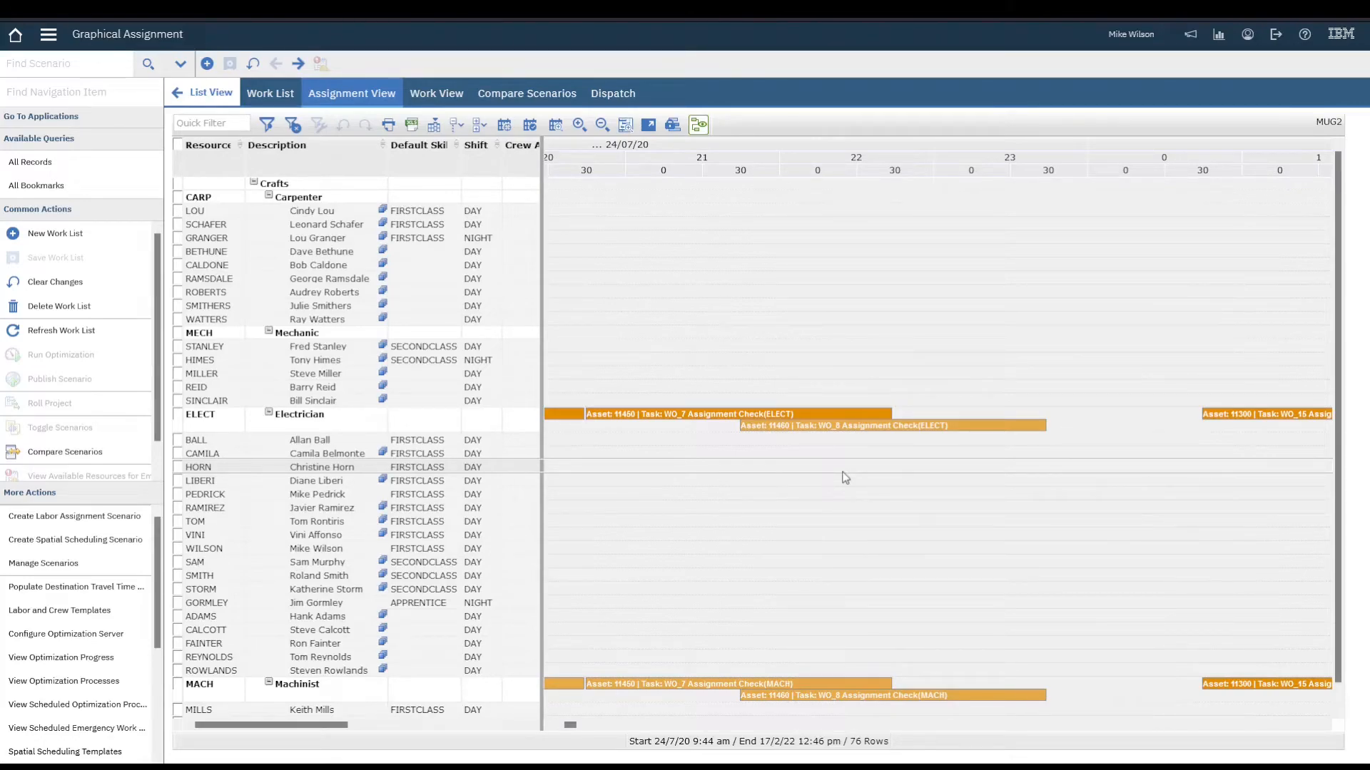
pyautogui.moveTo(860, 433)
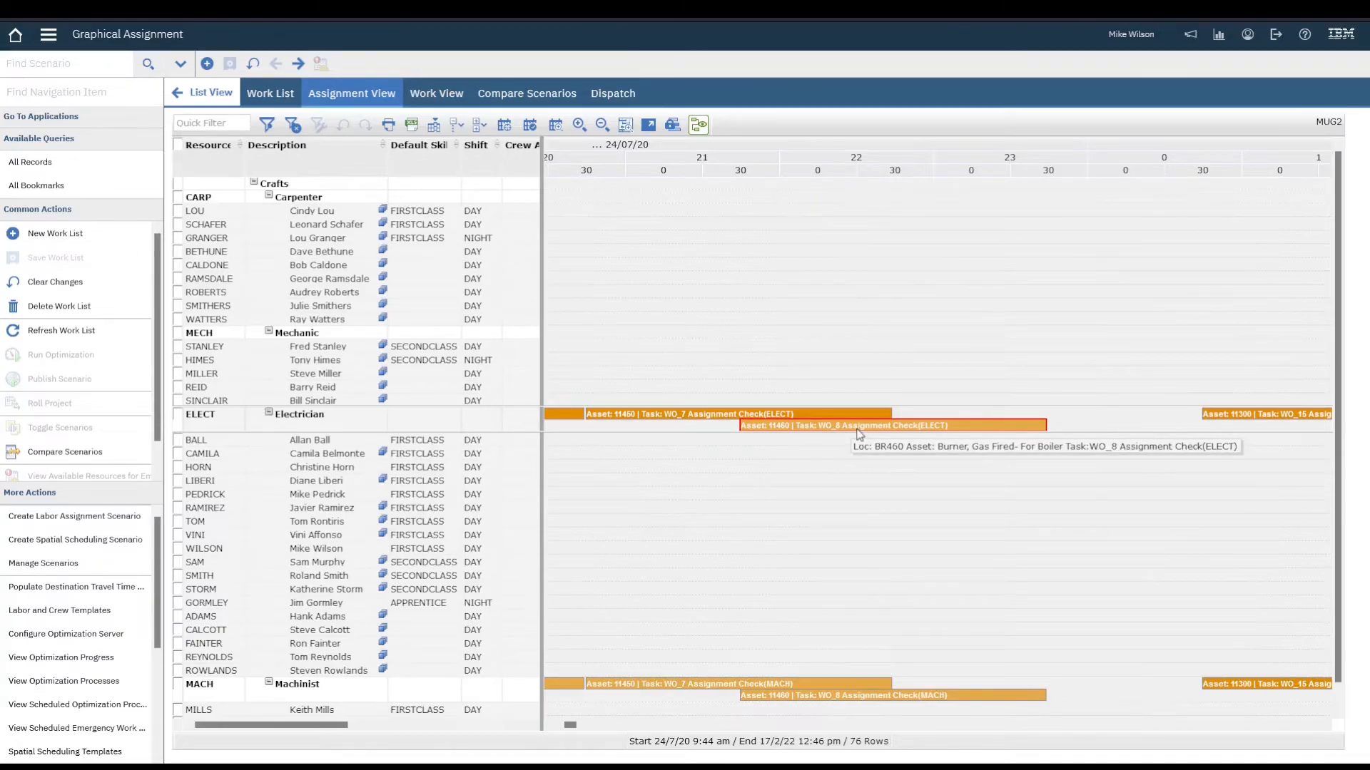
# View the details of the Electrician craft's WO_8 Assignment Check(ELECT) assignment and close them
pyautogui.click(860, 426)
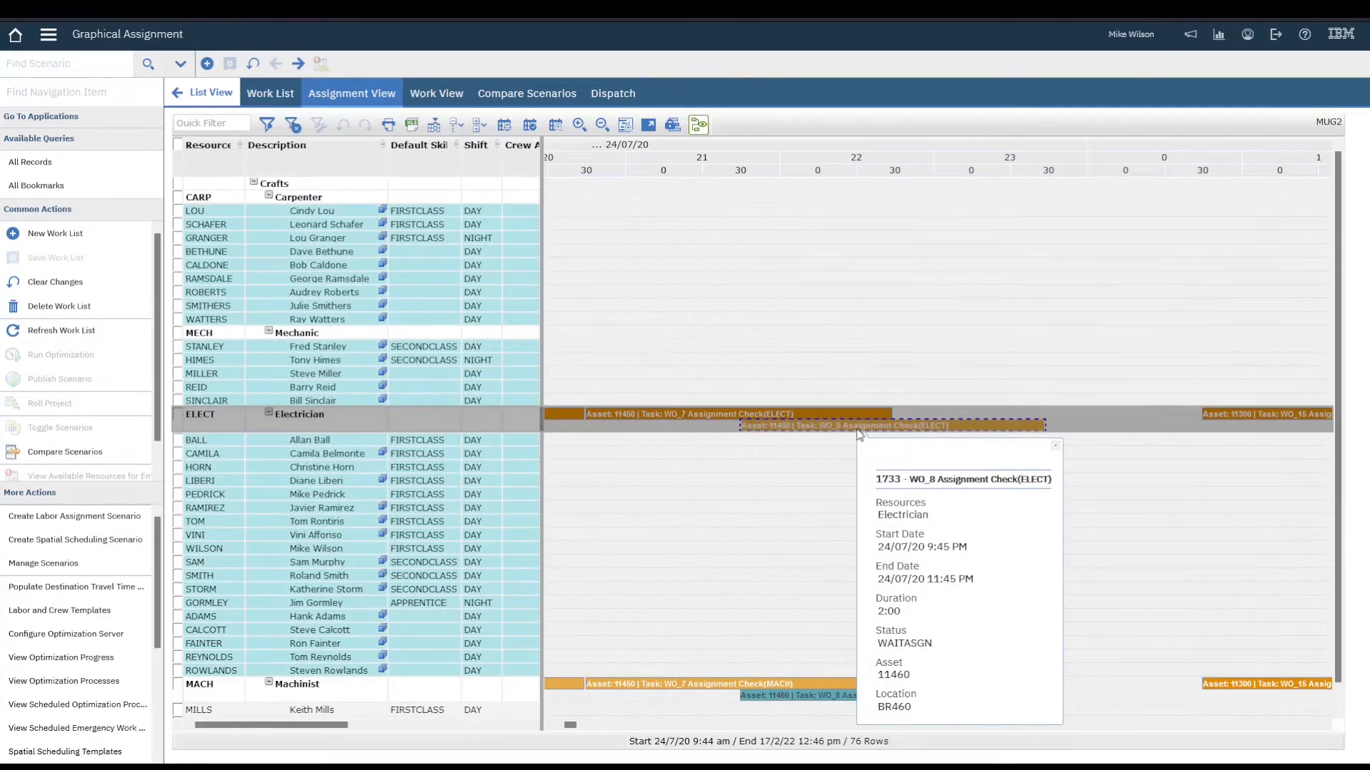
pyautogui.click(1055, 450)
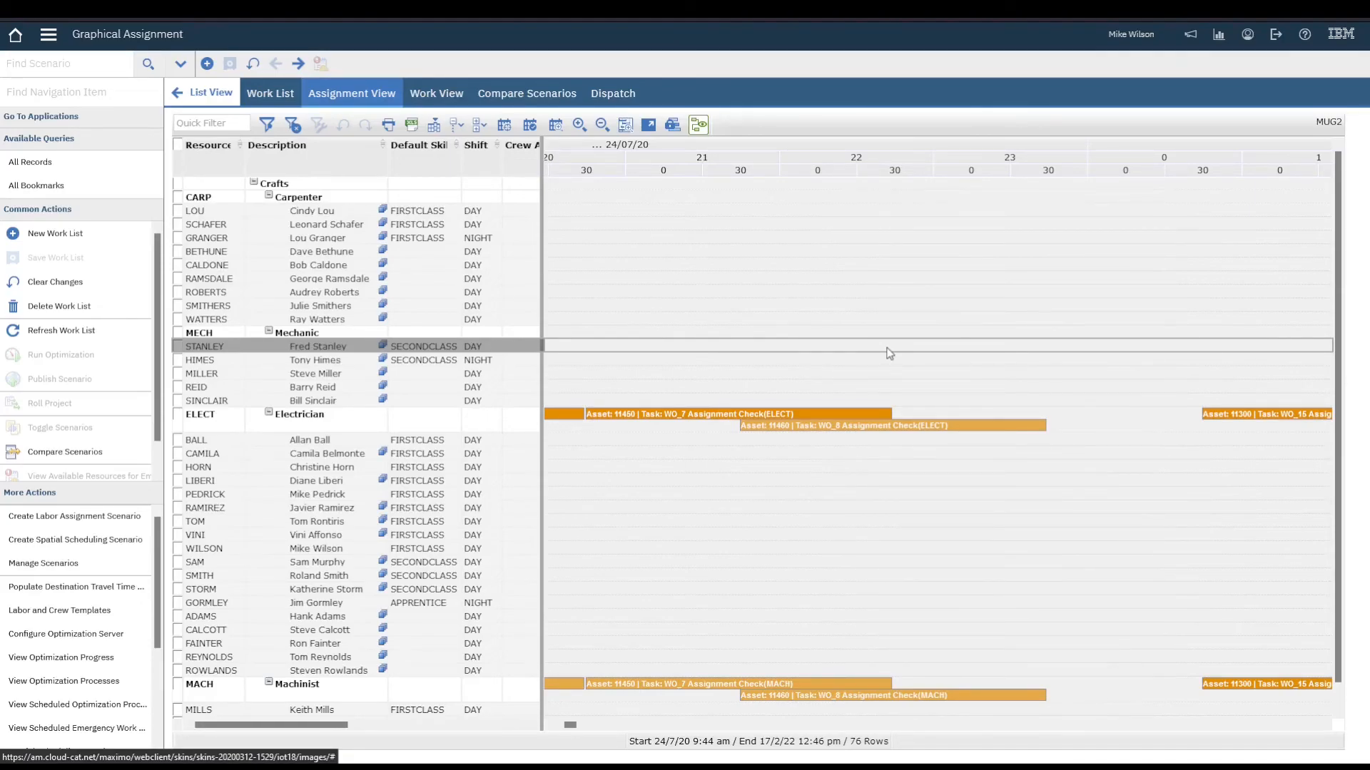
pyautogui.click(889, 353)
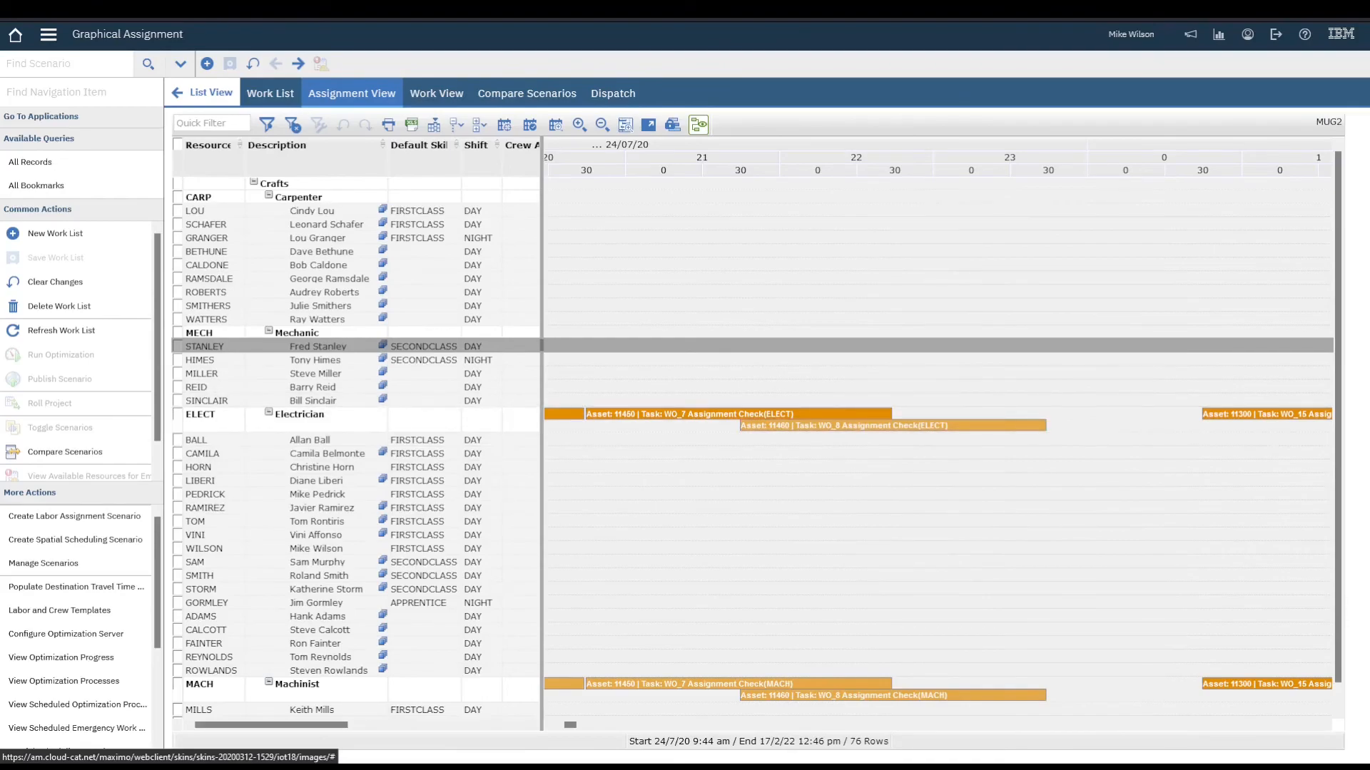